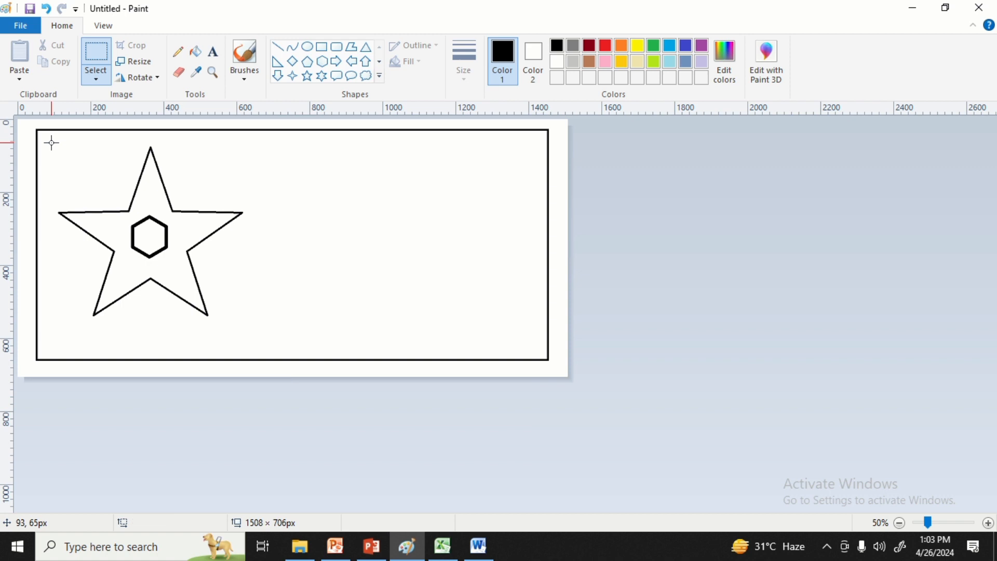
Cut the star with its hexagon using a selection of about 599 × 547 px, paste it and reposition it in the frame's left half.
left_click_drag(51, 143, 271, 343)
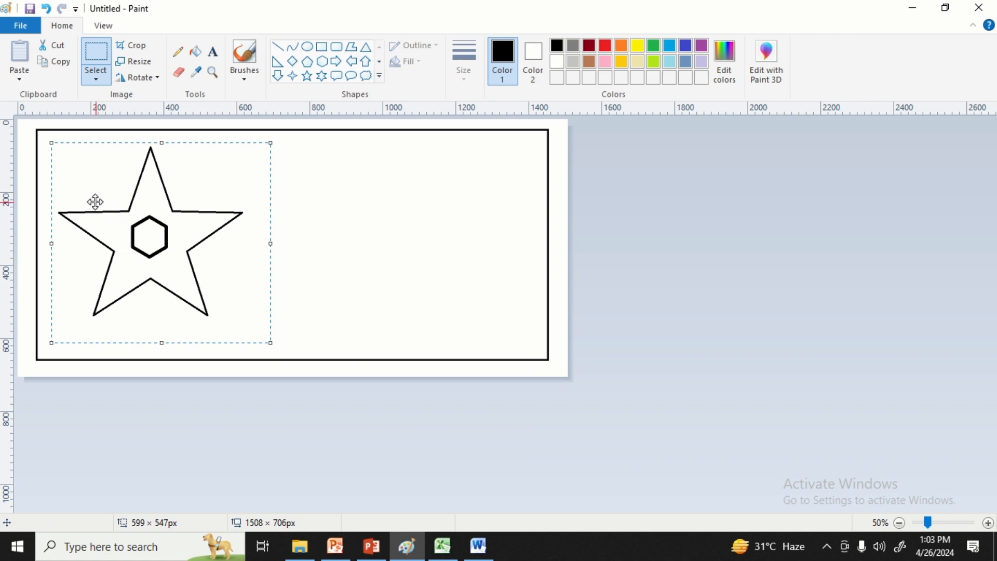
left_click(65, 53)
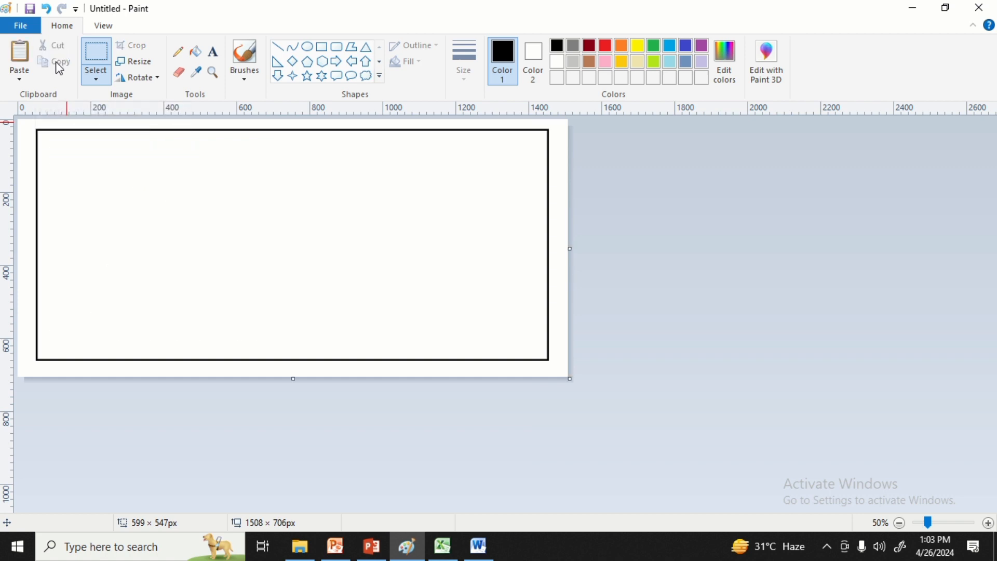
left_click(23, 51)
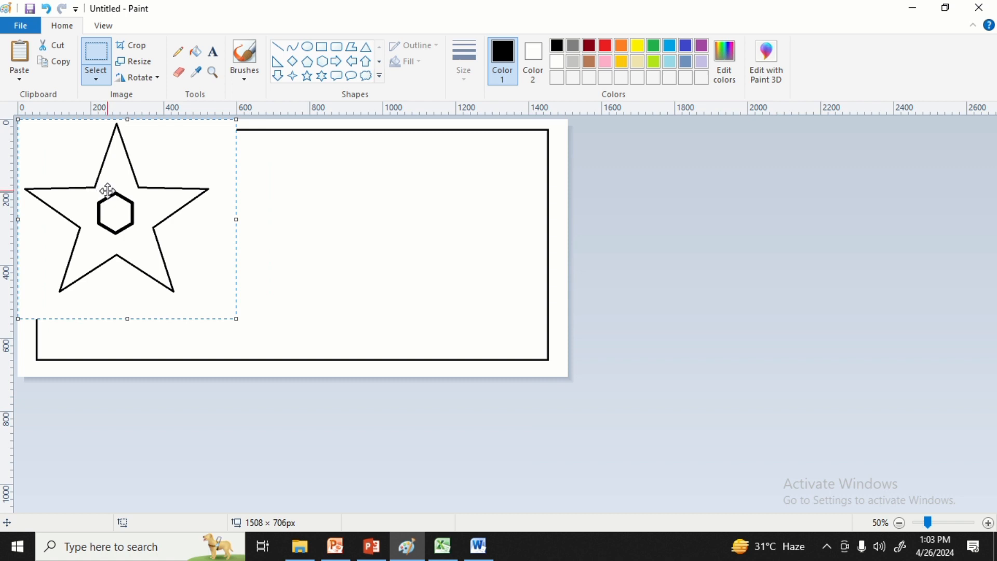
left_click_drag(106, 190, 138, 209)
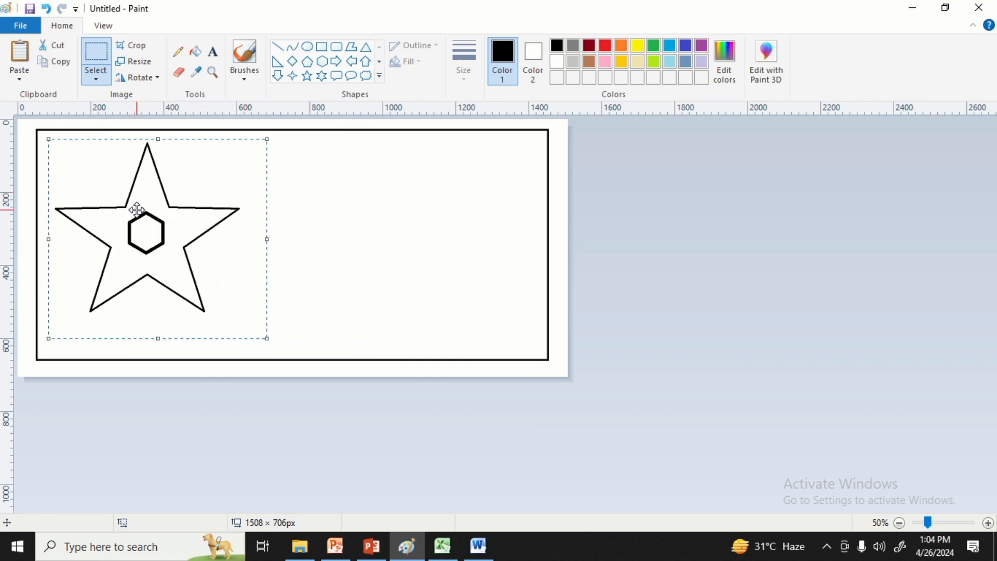
left_click(317, 179)
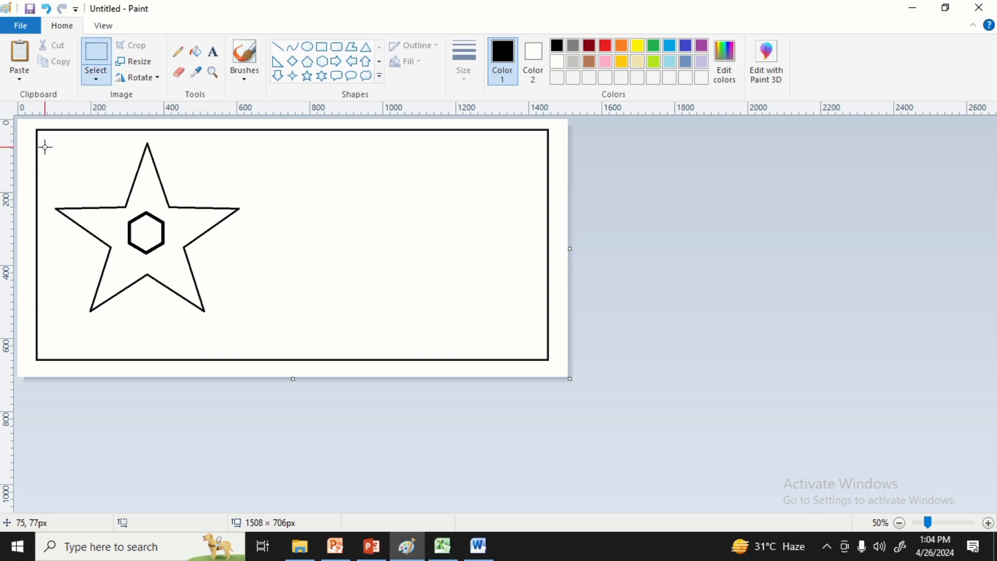
Copy the star with its hexagon and place the pasted duplicate in the right half of the rectangular frame.
left_click_drag(45, 140, 256, 330)
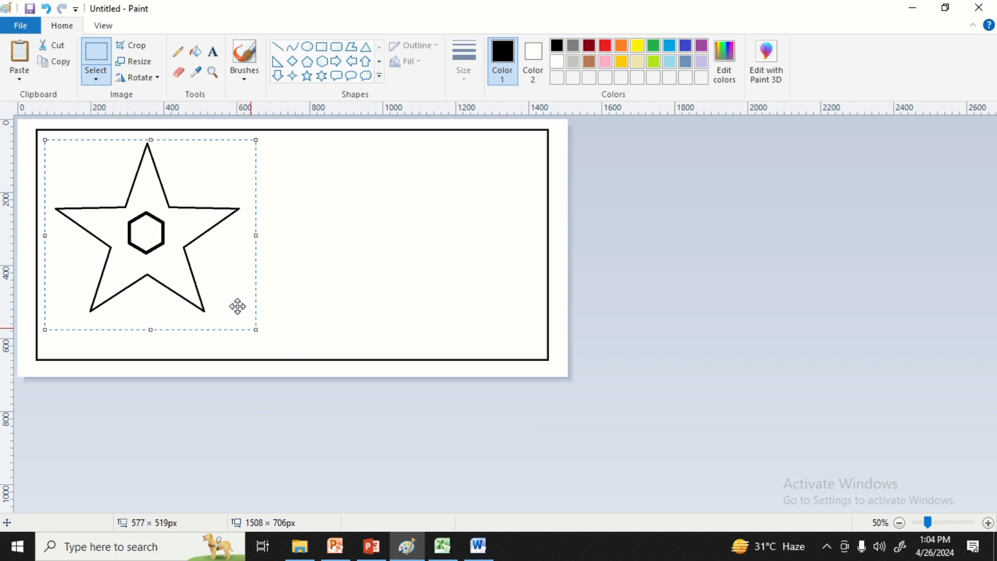
left_click(62, 63)
left_click(20, 56)
left_click_drag(82, 164, 352, 184)
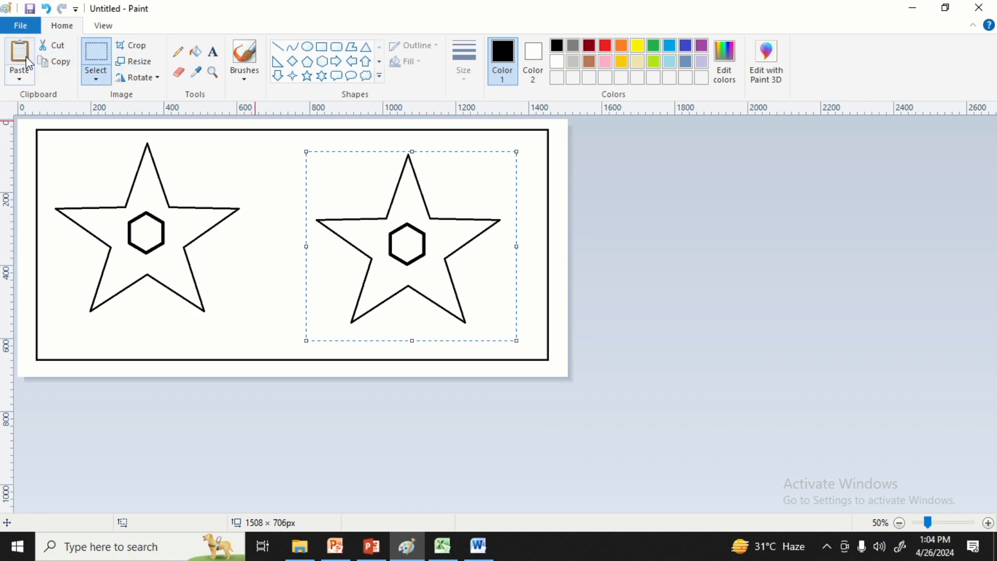
left_click(277, 157)
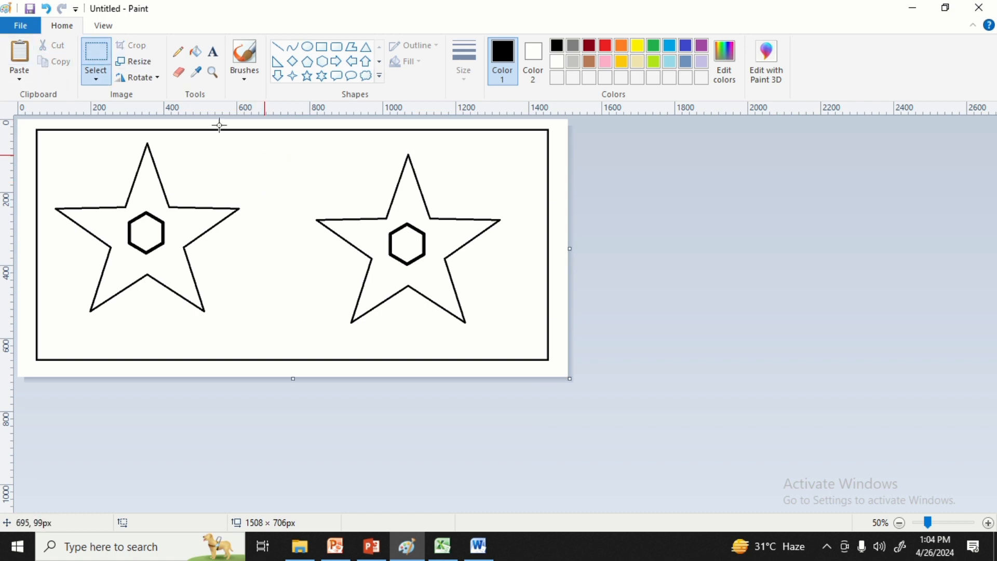
Try pasting the picture child-613199_1280.jpg from the Download folder onto the canvas, and remove it again.
left_click(21, 79)
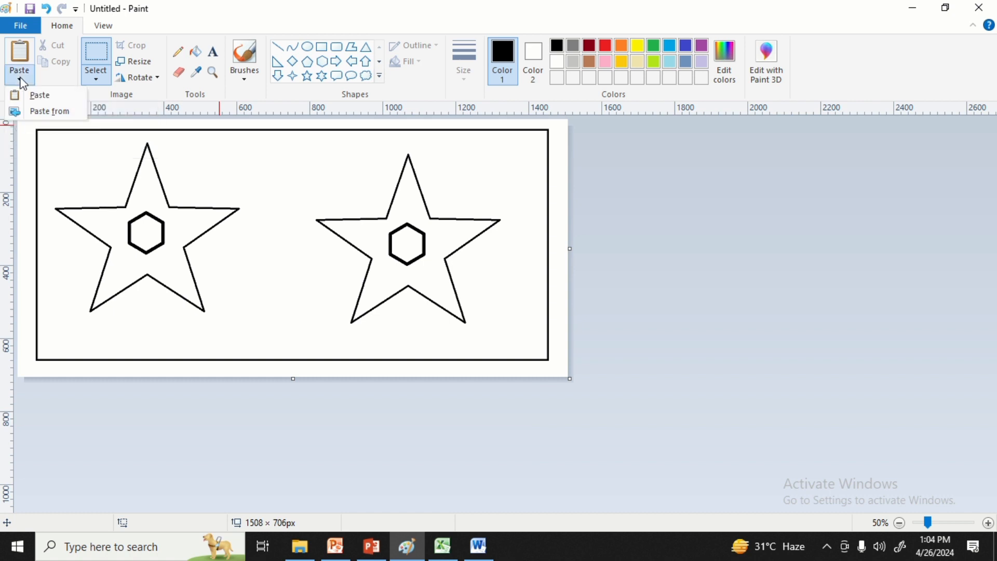
left_click(40, 112)
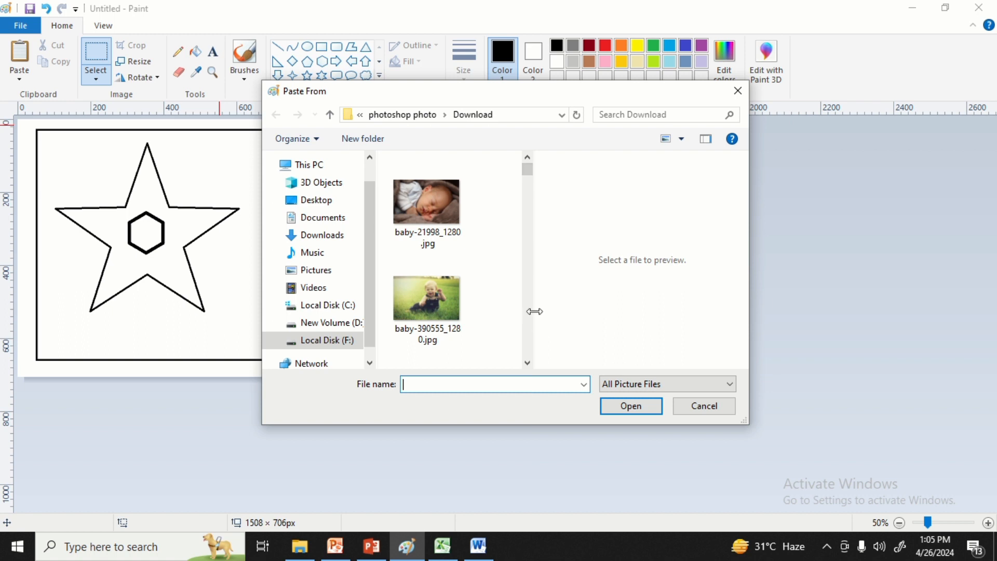
left_click_drag(535, 312, 699, 265)
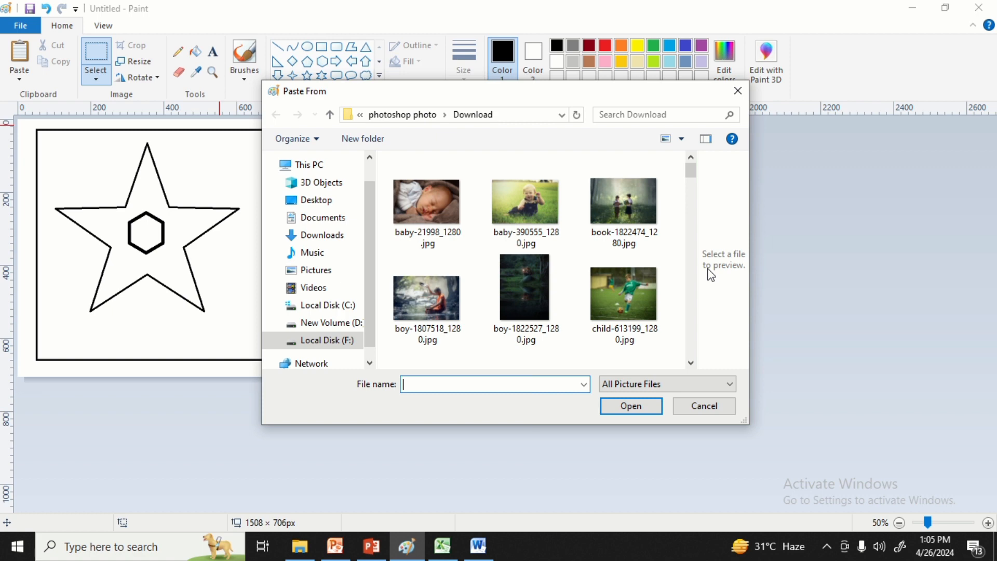
double_click(624, 293)
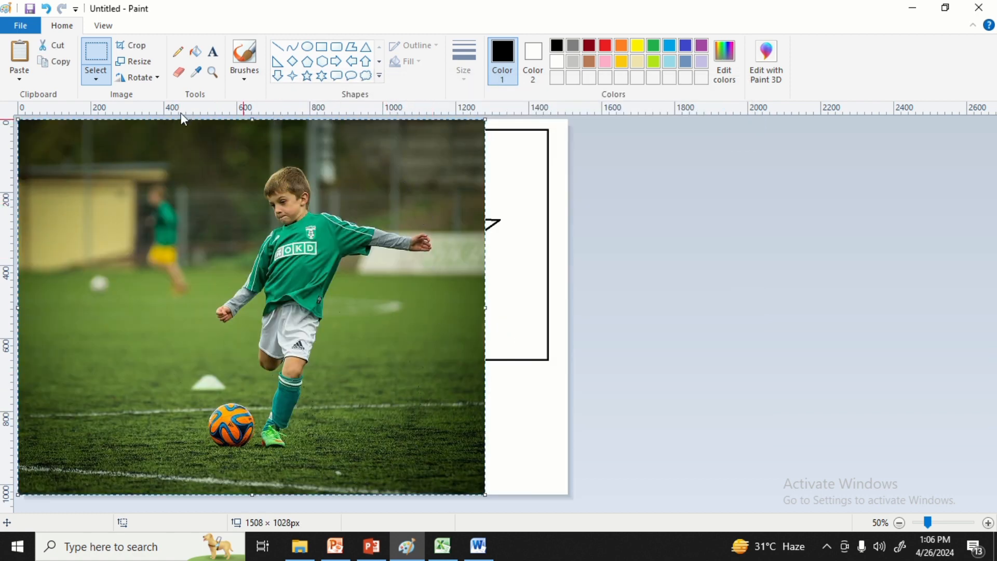
left_click(20, 77)
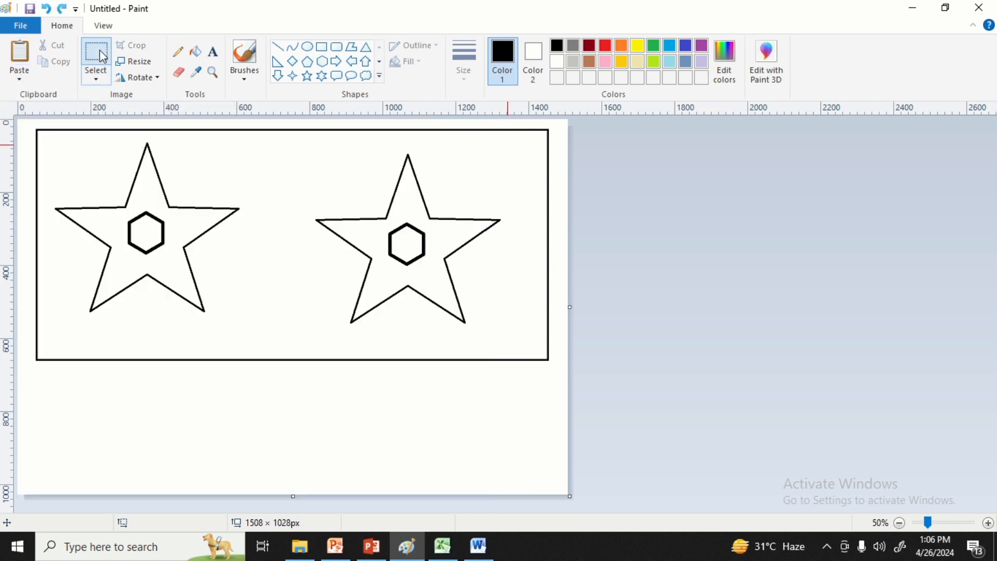
Enlarge the hexagon inside the left star with a rectangular selection scaled to about 170 × 166 px.
left_click(96, 79)
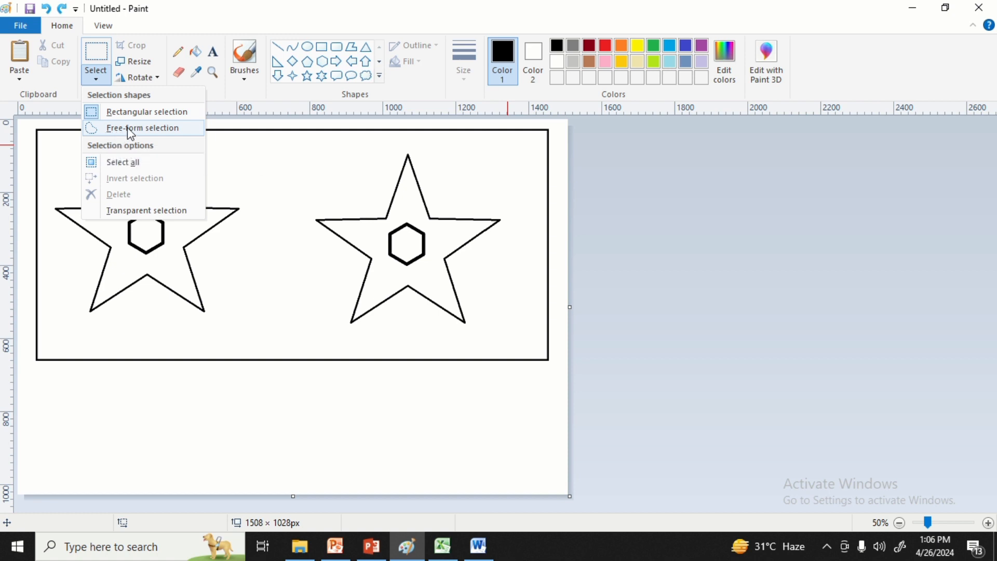
left_click(266, 180)
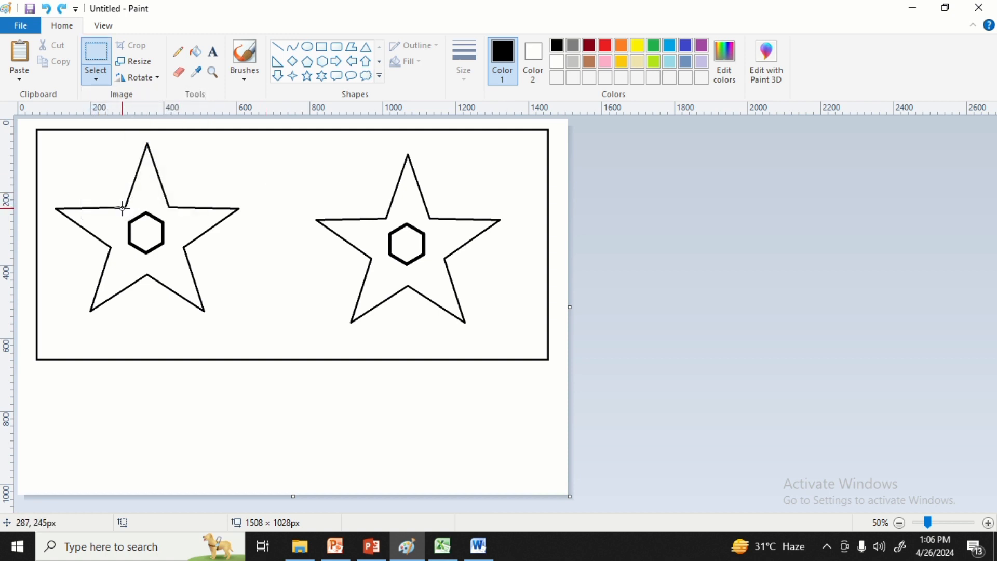
left_click(97, 63)
left_click_drag(123, 208, 174, 259)
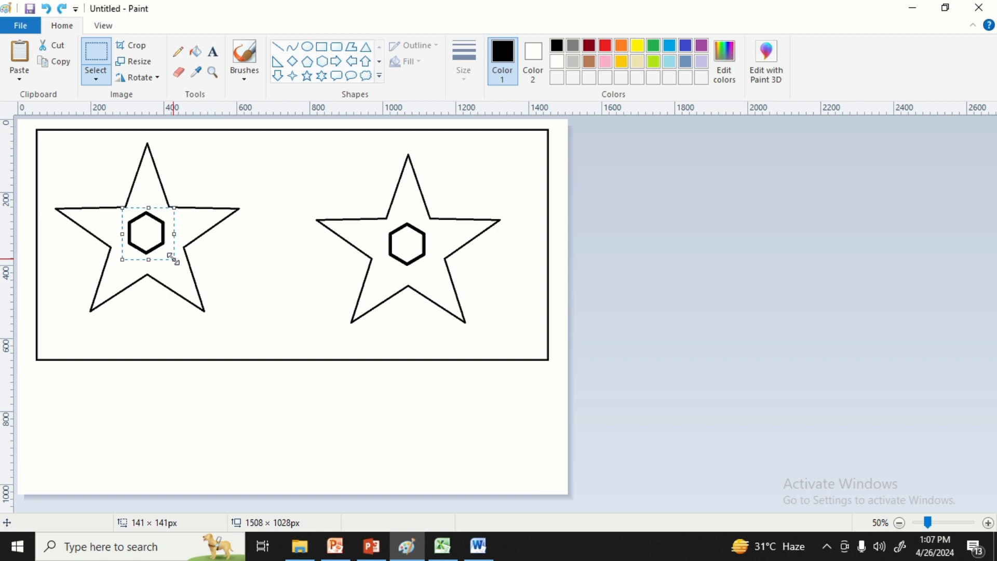
left_click_drag(174, 259, 185, 269)
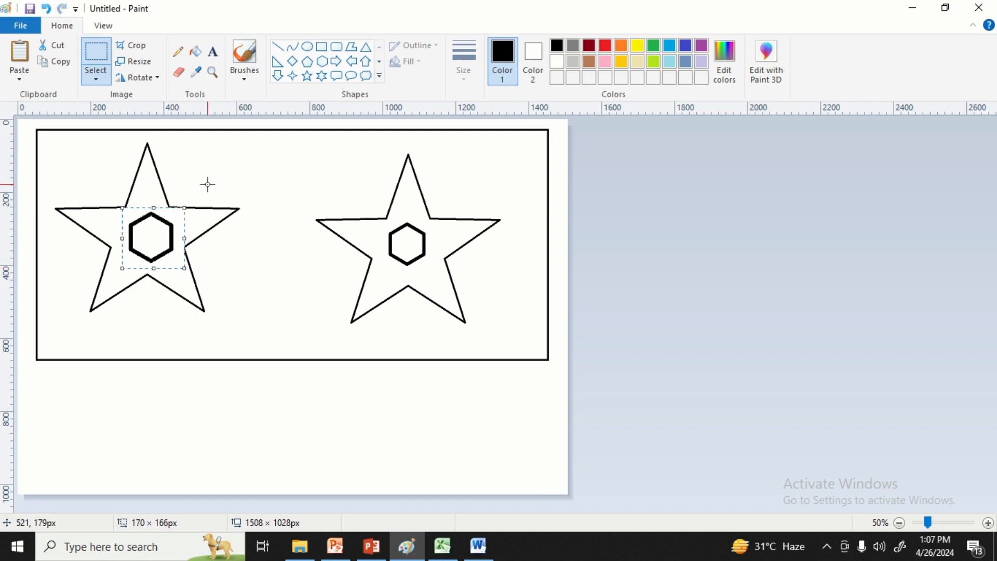
left_click(179, 189)
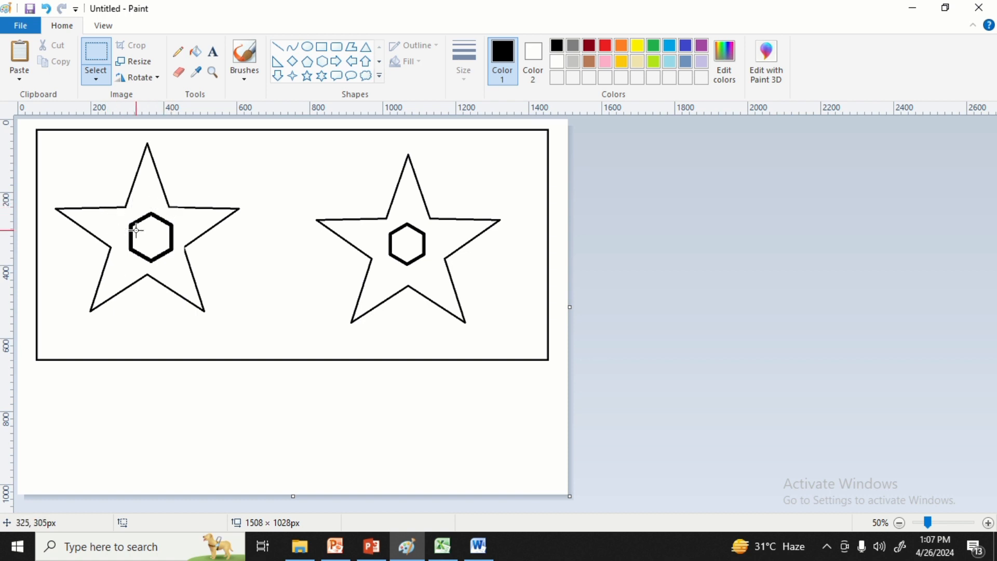
Select the left star's hexagon with a free-form selection and nudge it slightly toward the star's centre.
left_click(95, 78)
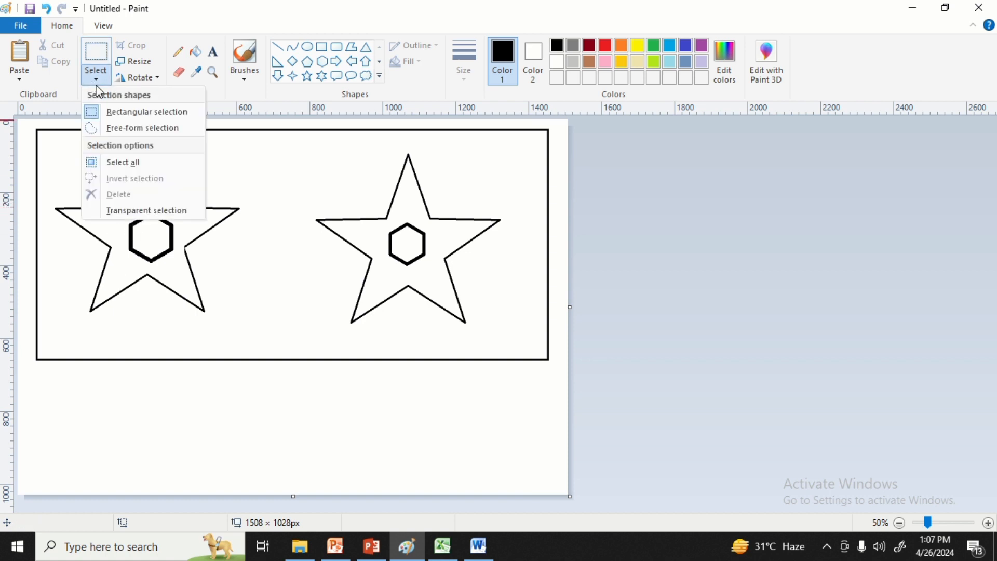
left_click(109, 129)
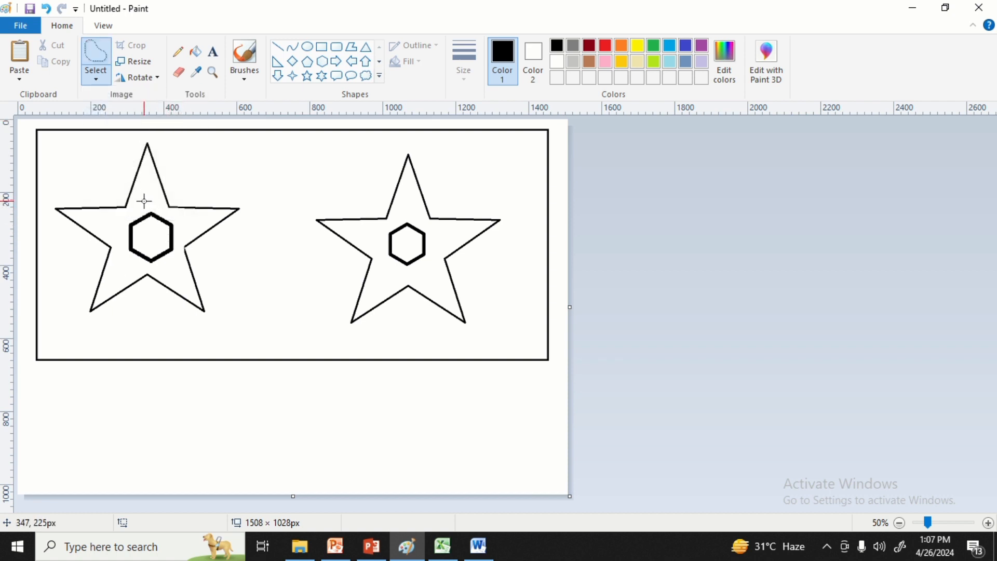
mouse_move(143, 201)
left_mouse_down()
mouse_move(123, 224)
mouse_move(126, 268)
mouse_move(164, 269)
mouse_move(176, 257)
mouse_move(178, 221)
mouse_move(141, 201)
left_mouse_up()
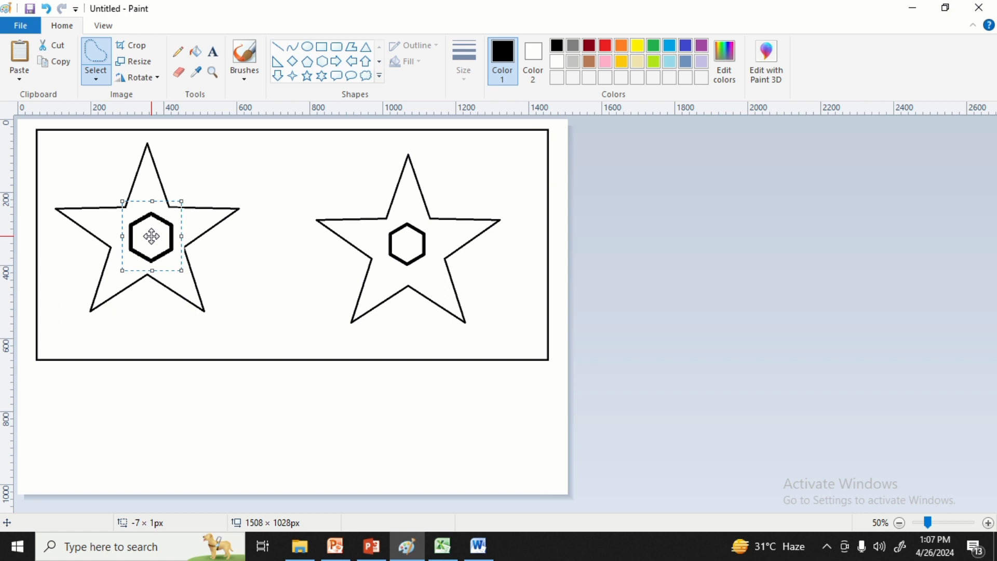
mouse_move(151, 237)
left_mouse_down()
mouse_move(204, 216)
mouse_move(232, 148)
mouse_move(138, 248)
mouse_move(149, 239)
left_mouse_up()
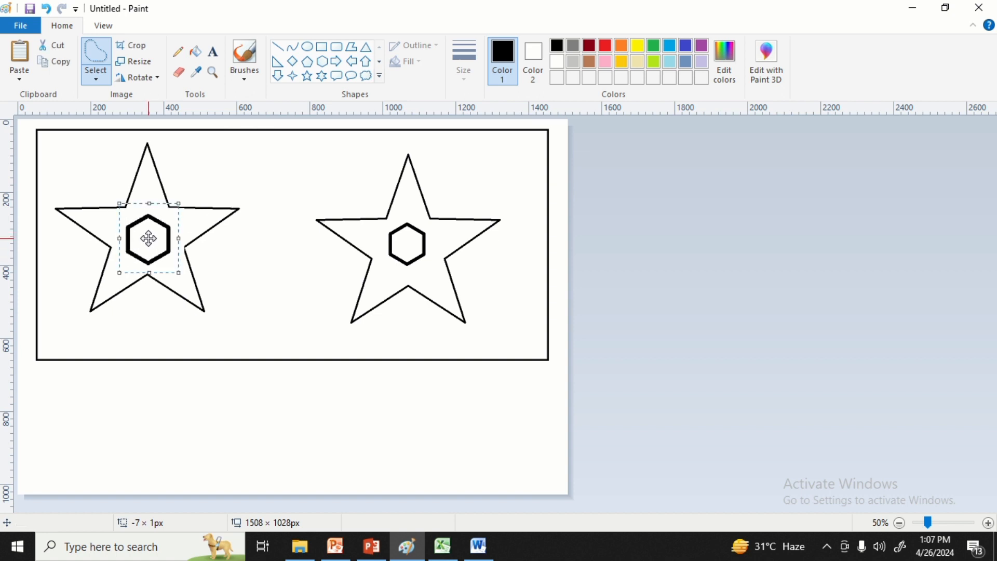
Select the whole canvas, delete its contents and undo the deletion.
left_click(101, 81)
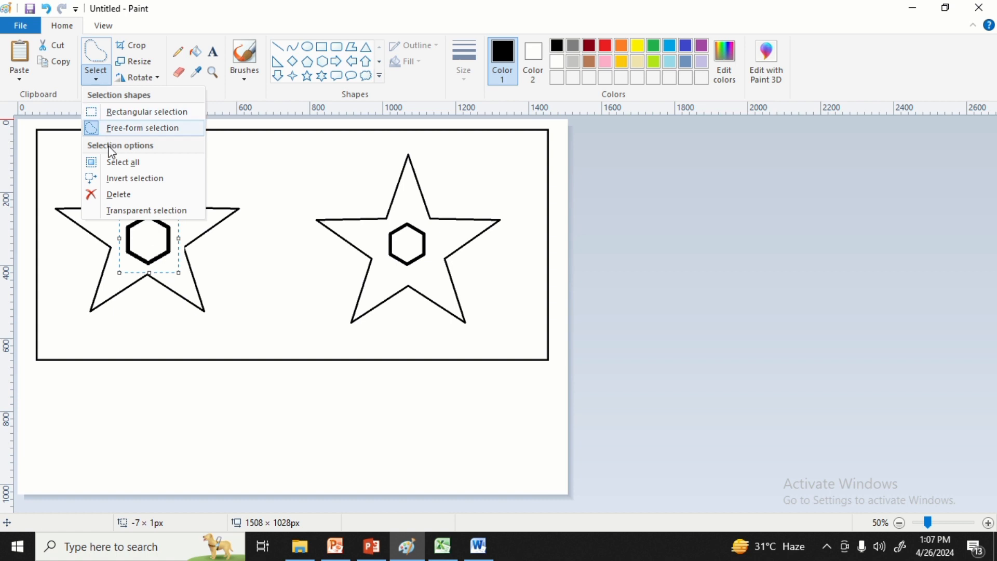
left_click(131, 166)
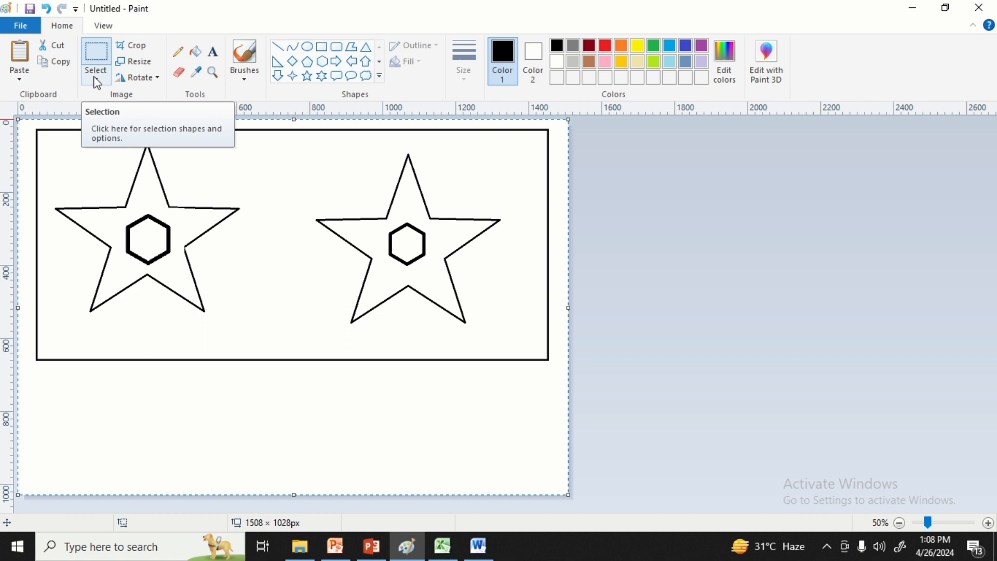
key("Delete")
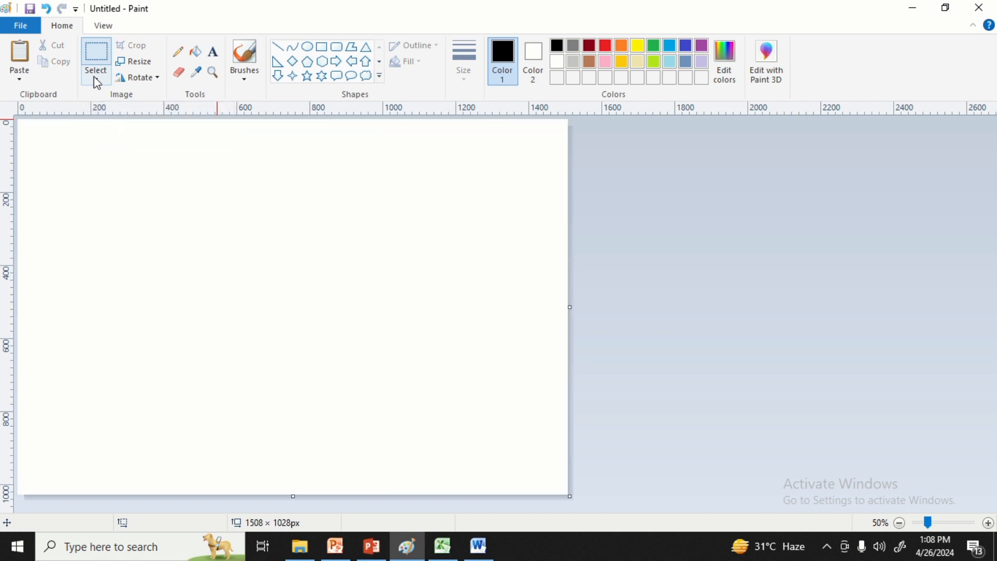
key("ctrl+z")
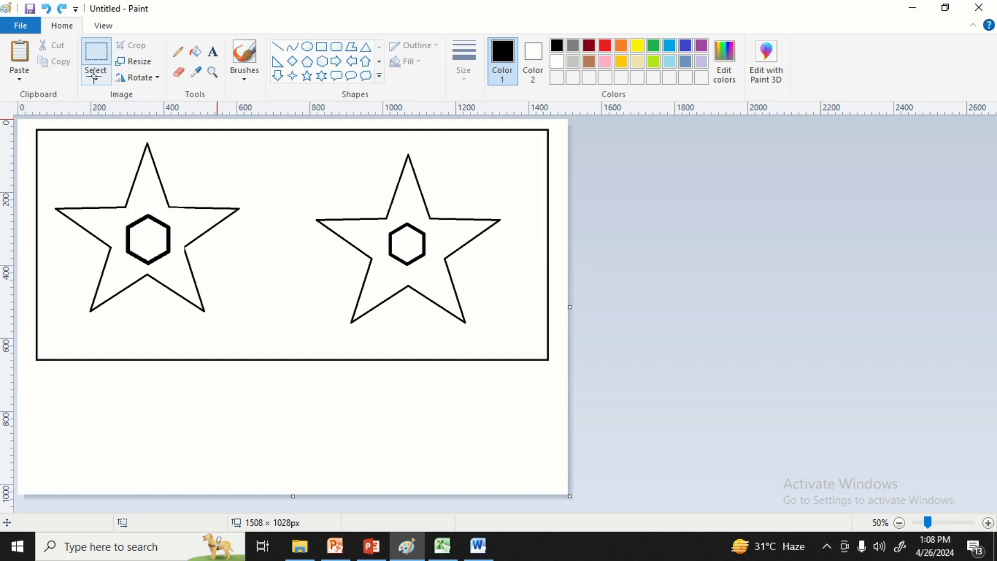
Select the left star in an area of about 551 × 525 px, invert the selection and delete everything outside it.
left_click(96, 79)
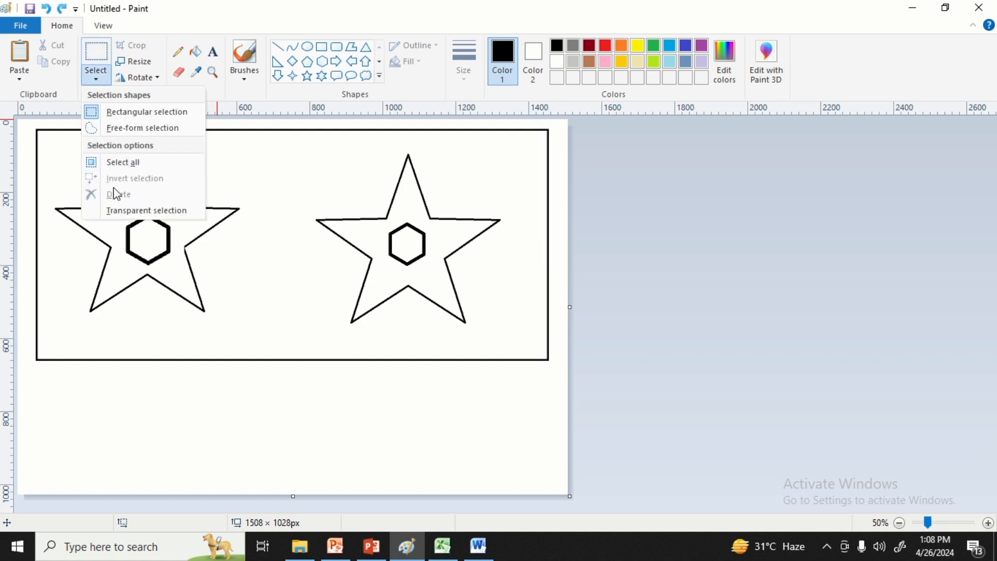
left_click(274, 188)
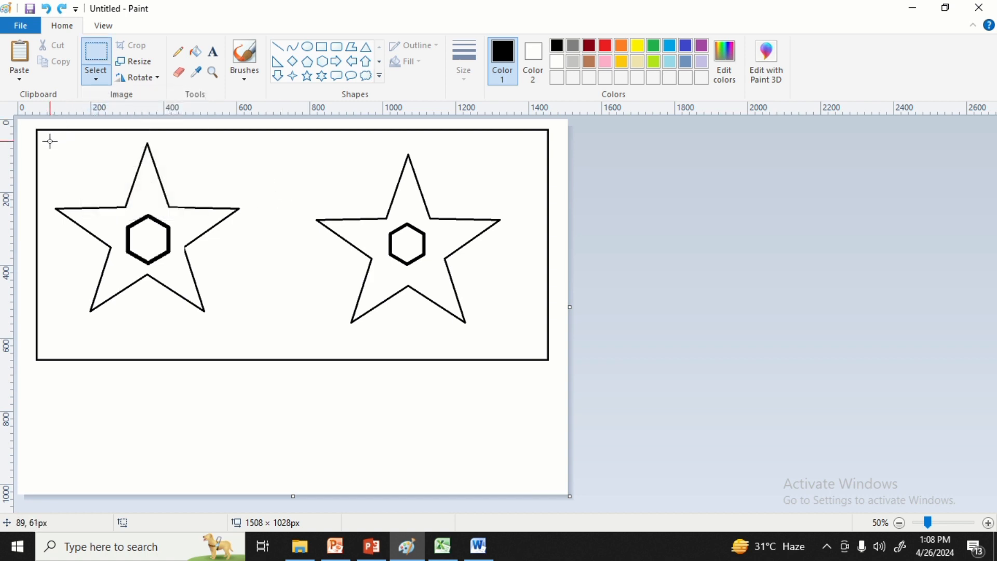
left_click_drag(50, 140, 252, 333)
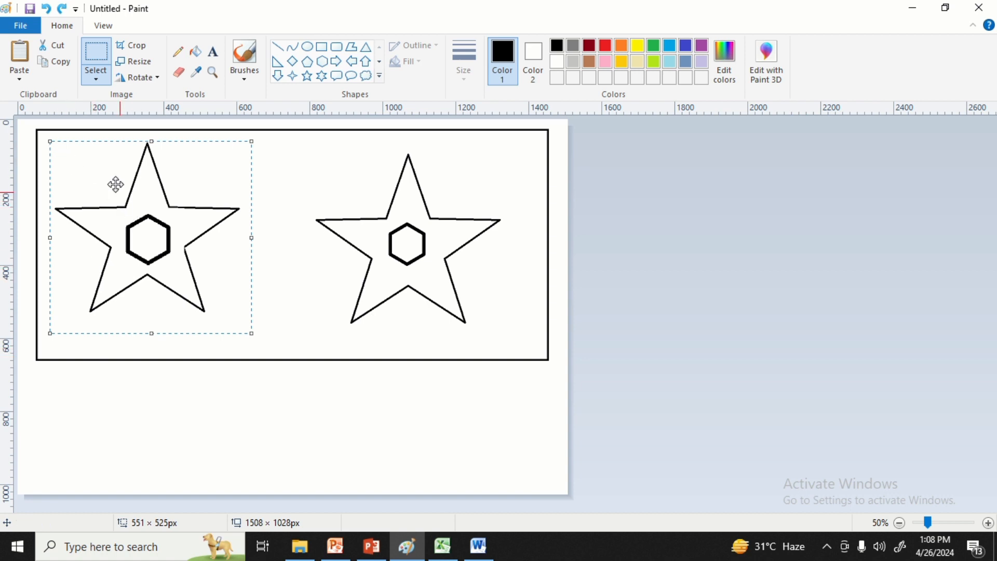
left_click(98, 79)
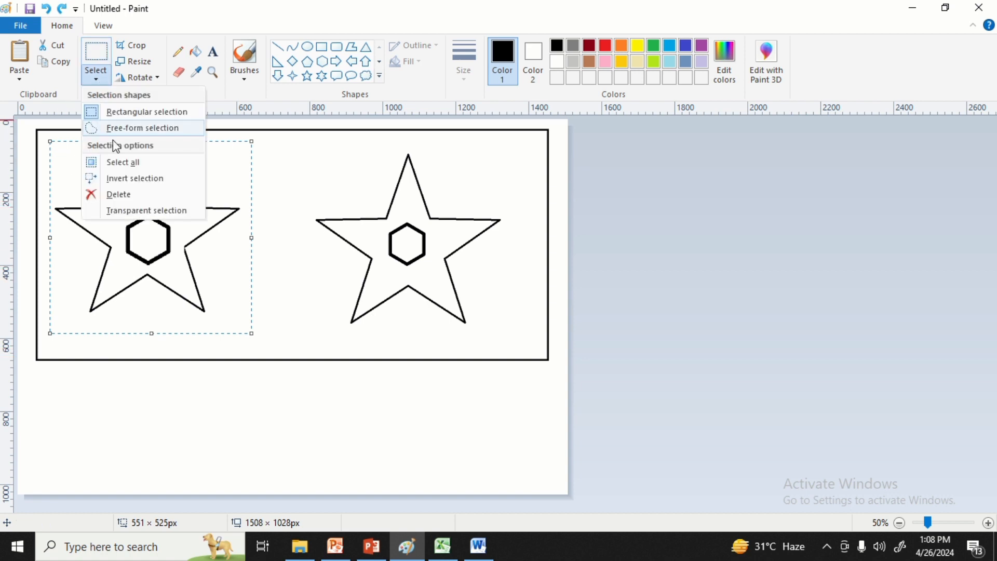
left_click(122, 179)
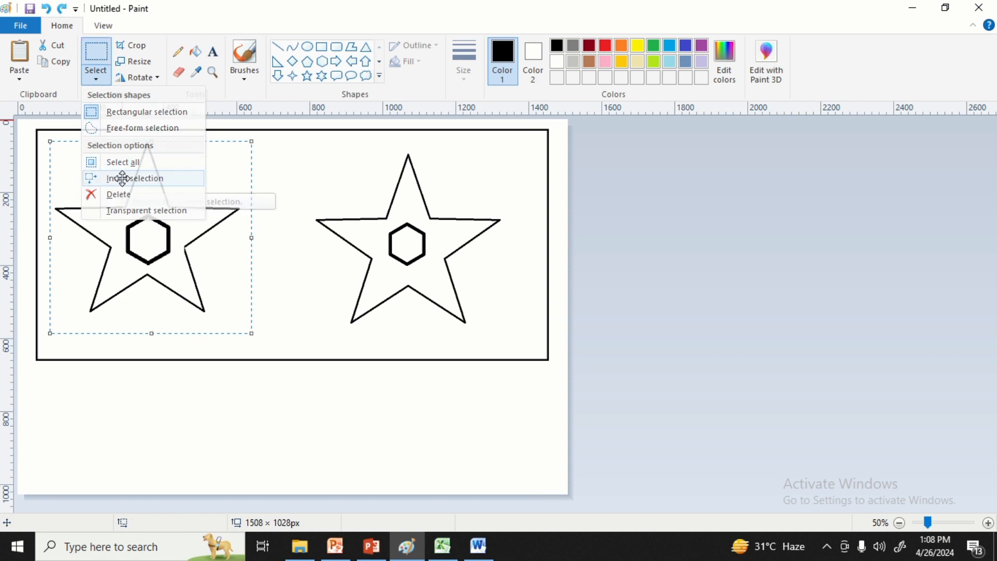
left_click(96, 81)
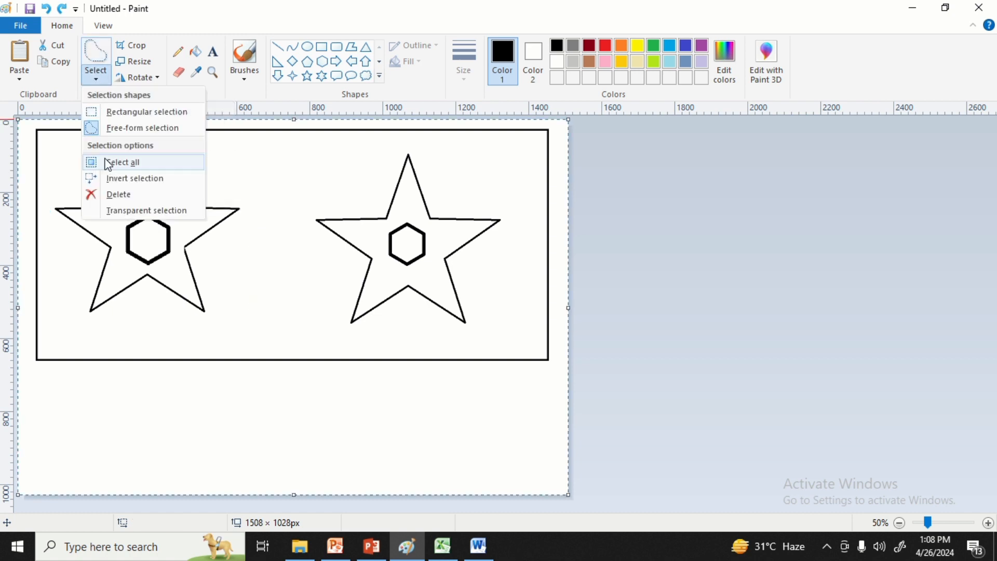
left_click(126, 201)
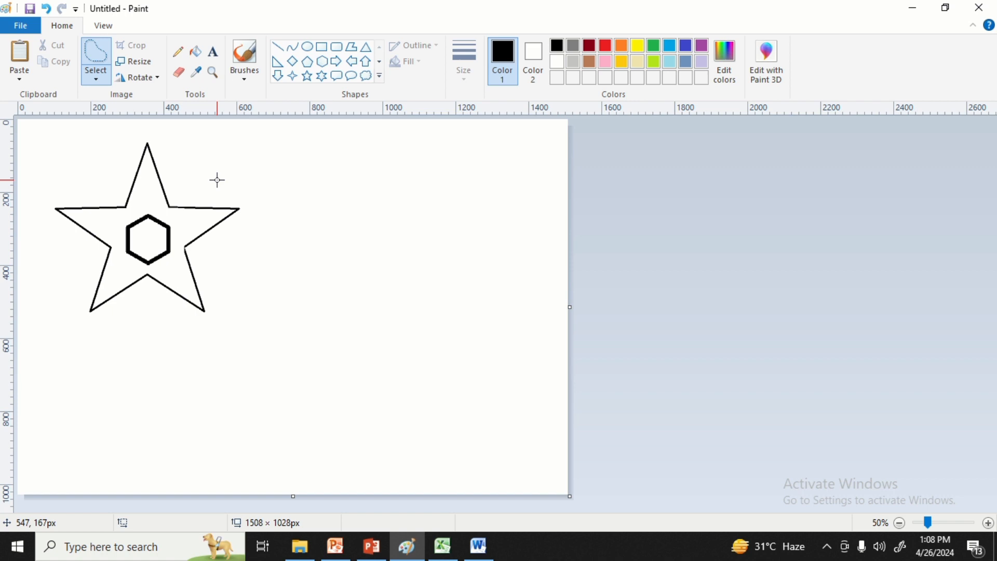
Undo the deletion around the left star and the last move of its hexagon.
key("ctrl+z")
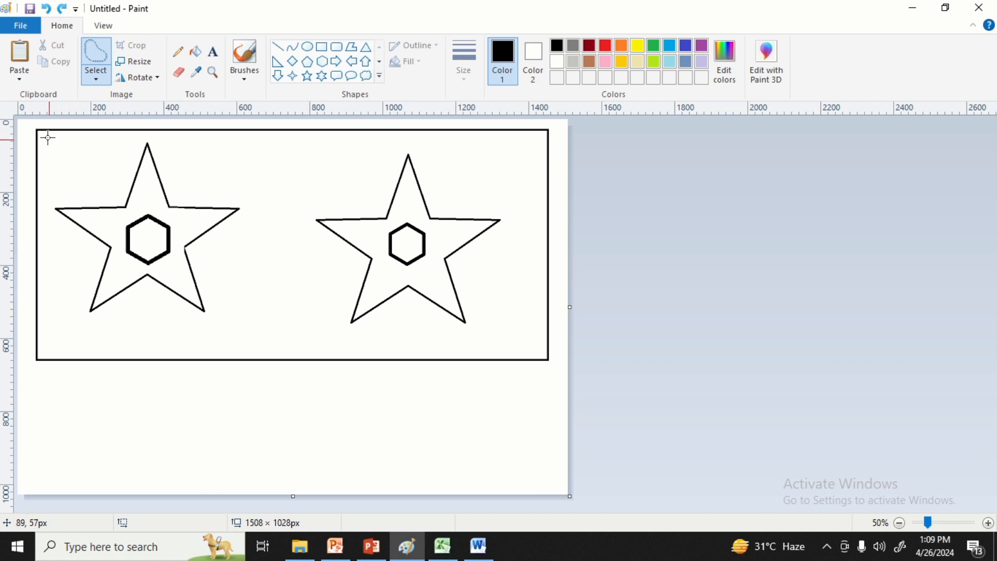
left_click_drag(49, 143, 120, 308)
key("ctrl+z")
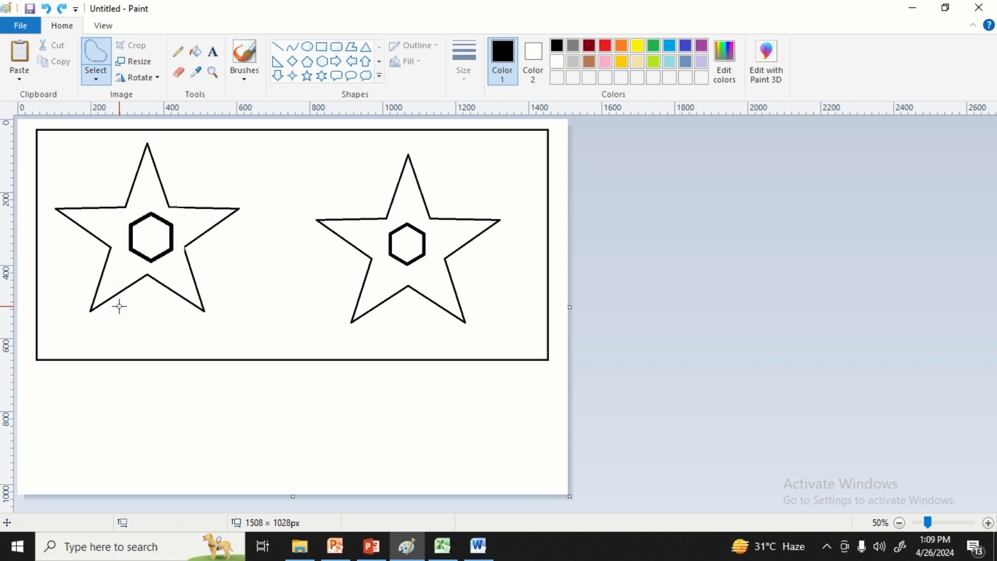
Crop the canvas to a rectangular selection of about 539 × 555 px around the left star and undo the crop.
left_click(96, 78)
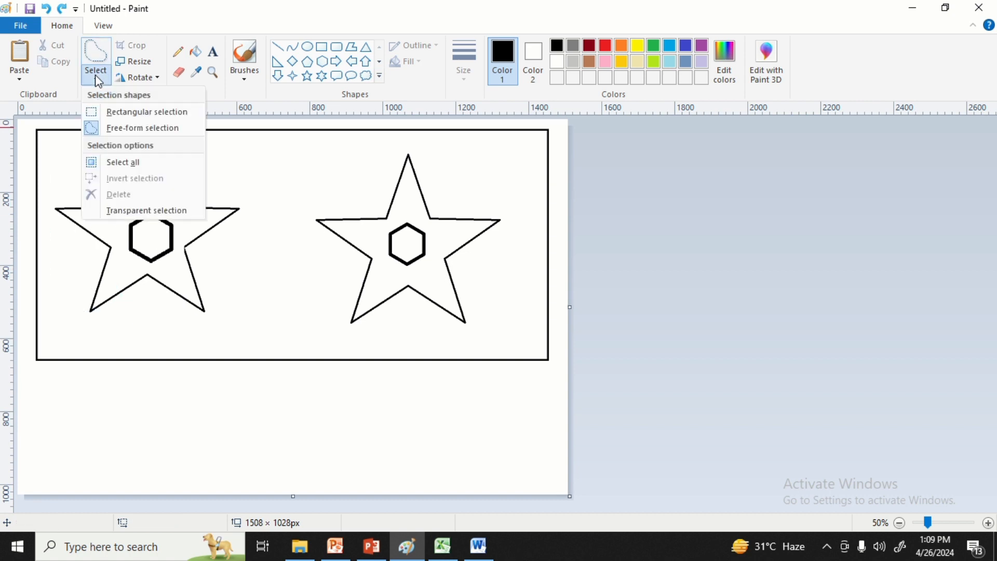
left_click(111, 113)
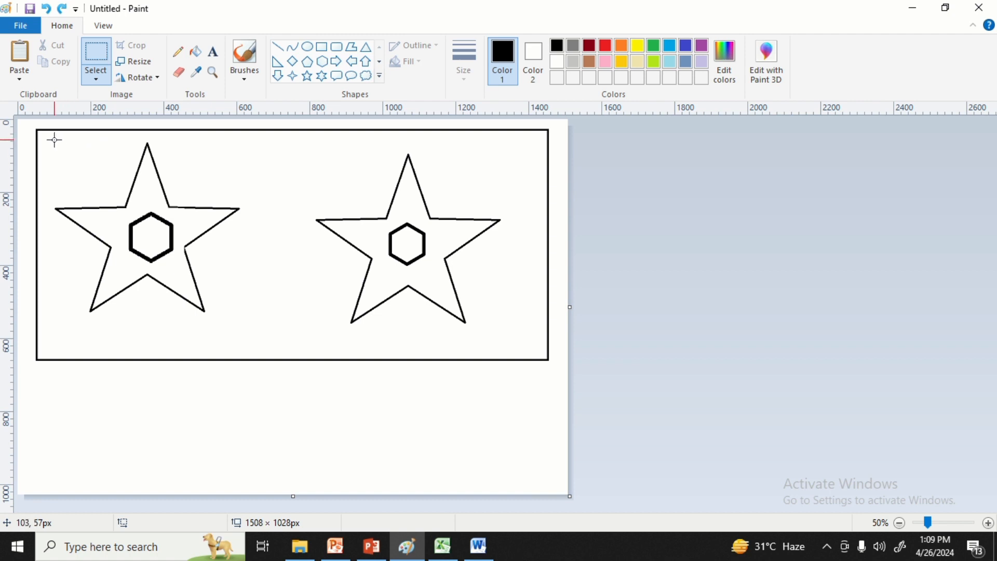
left_click_drag(48, 139, 246, 342)
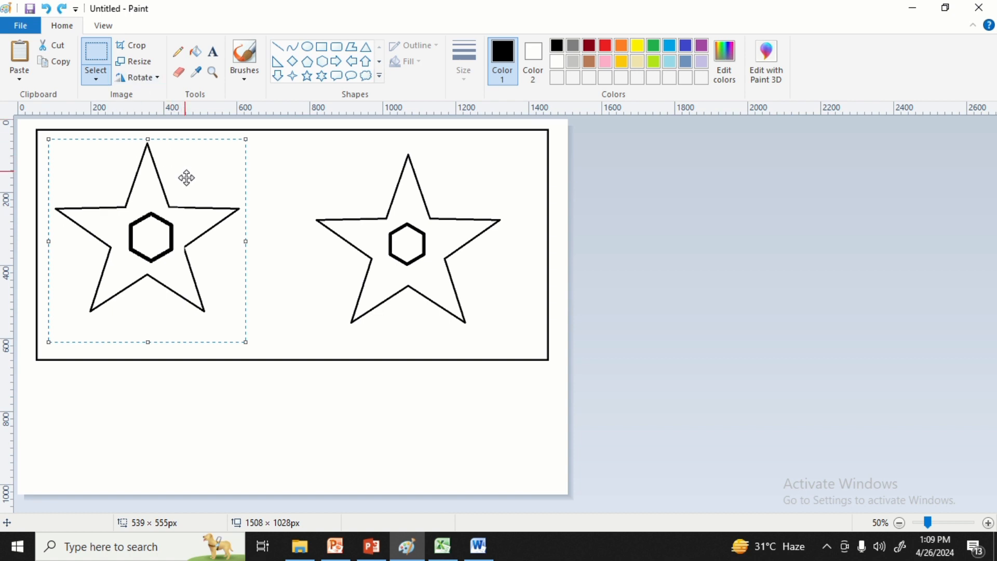
left_click(137, 47)
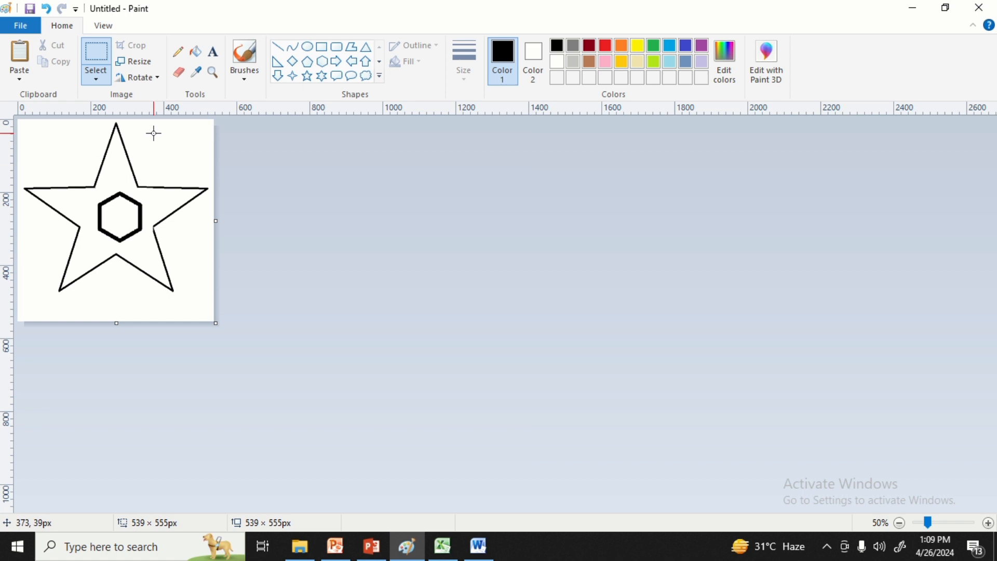
key("ctrl+z")
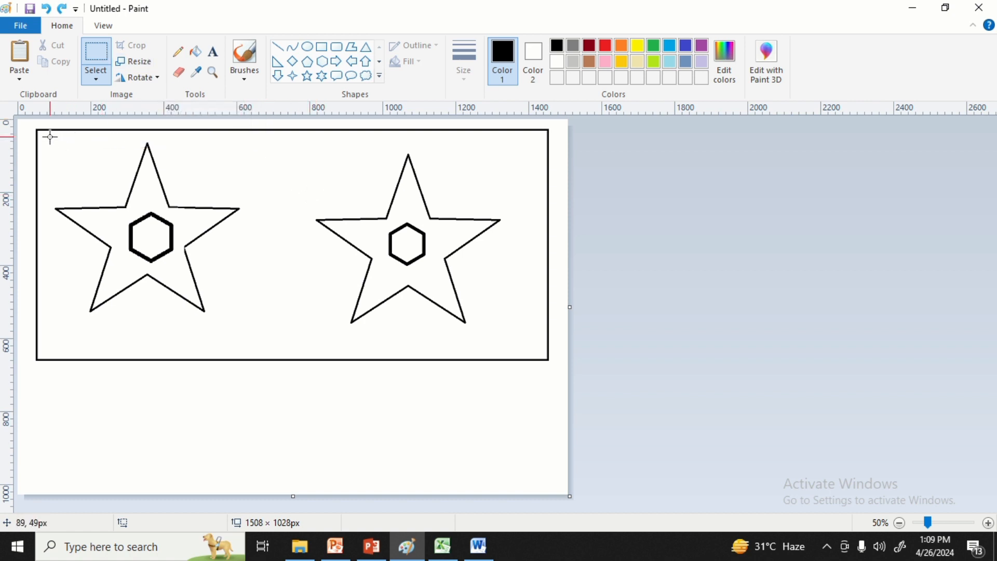
Select the left star in an area of about 619 × 541 px and set its resize units to pixels.
left_click_drag(50, 137, 276, 335)
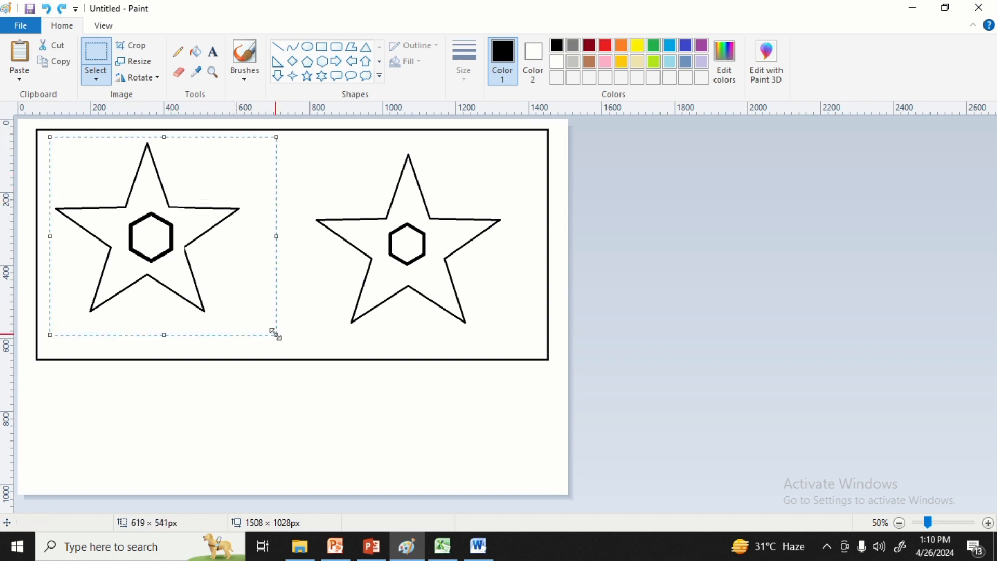
left_click(146, 65)
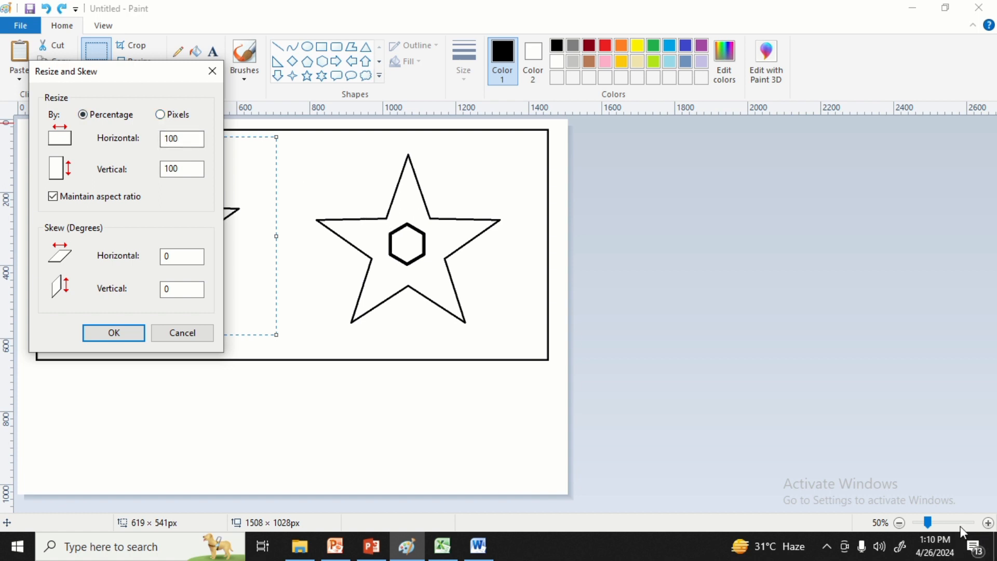
left_click(161, 115)
left_click_drag(151, 76, 463, 88)
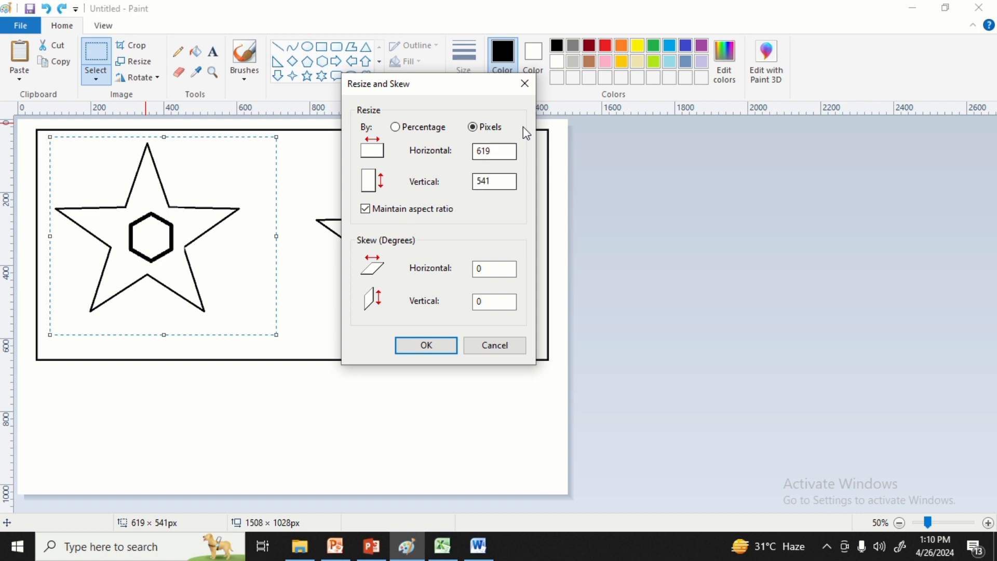
Shrink the selected star by entering smaller horizontal and vertical pixel sizes, and undo the resize.
left_click(495, 151)
key("BackSpace")
key("BackSpace")
key("BackSpace")
type("1")
key("BackSpace")
type("1")
left_click(492, 185)
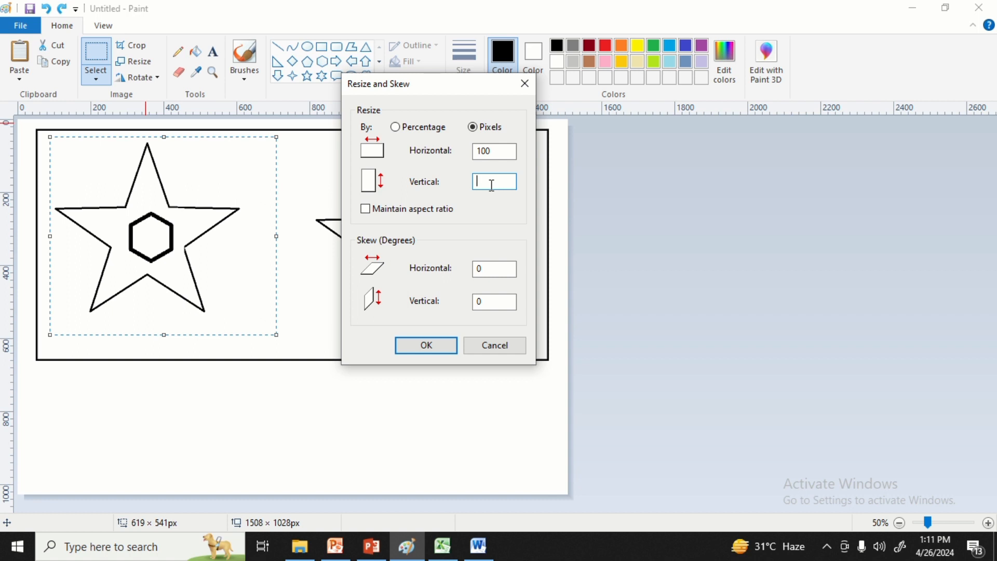
type("1")
left_click(431, 351)
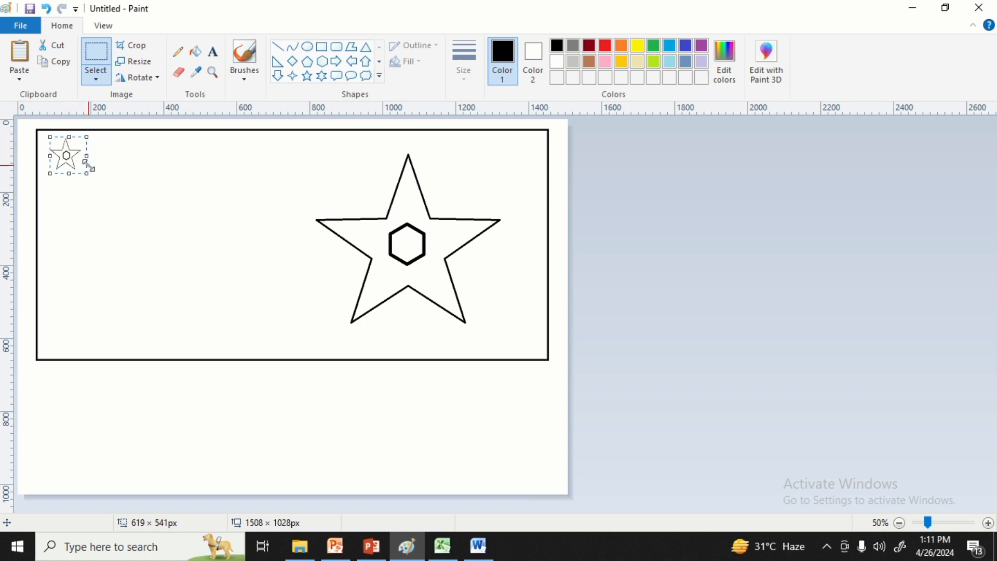
key("ctrl+z")
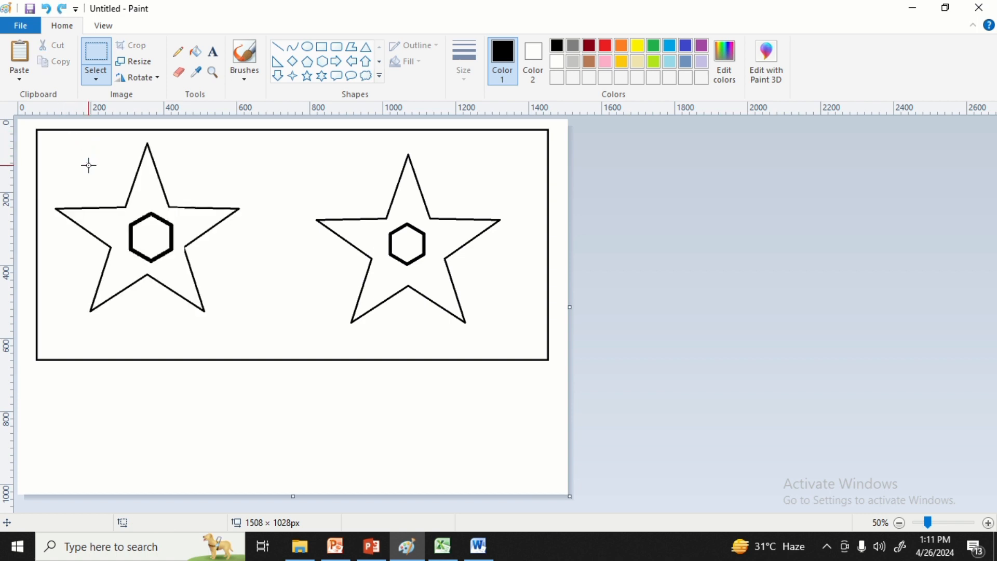
Select the left star in an area of about 561 × 525 px, skew it 50 degrees horizontally and undo the skew.
left_click(155, 63)
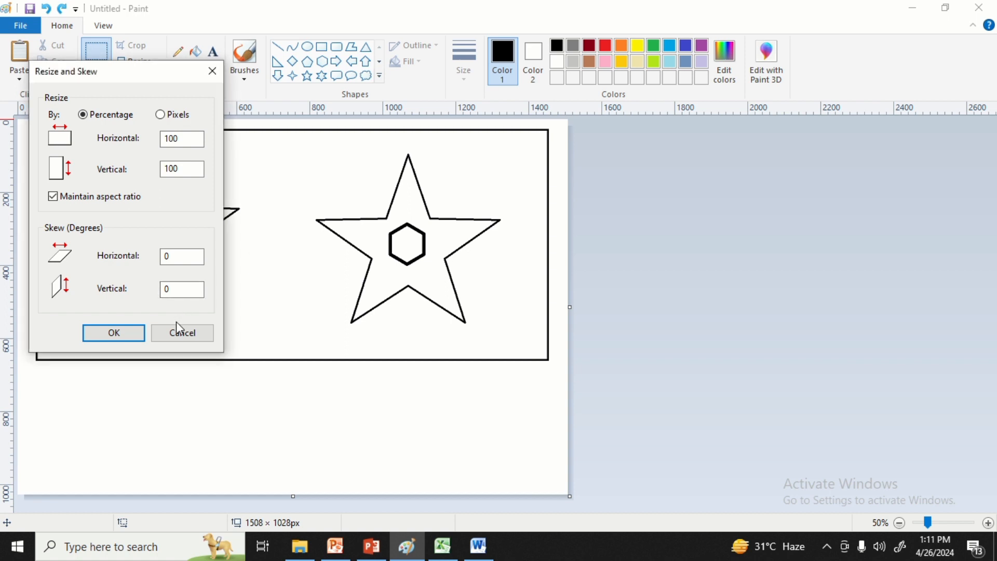
left_click(180, 344)
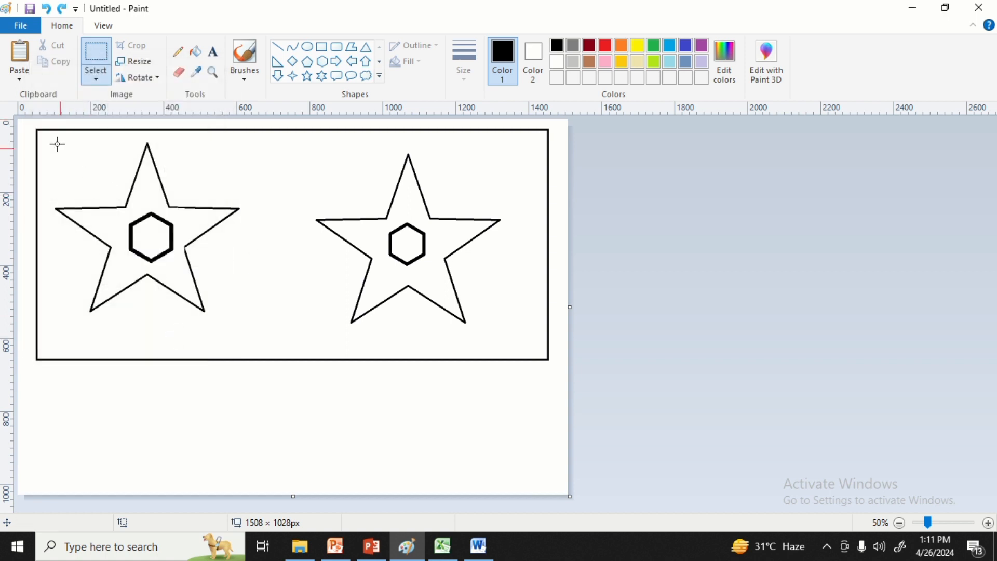
left_click_drag(48, 139, 255, 332)
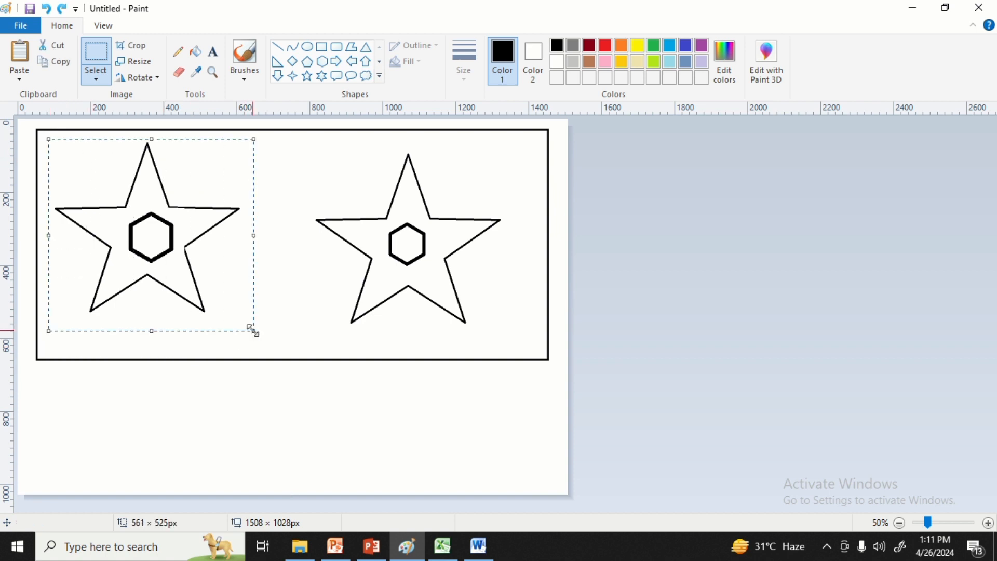
left_click(134, 63)
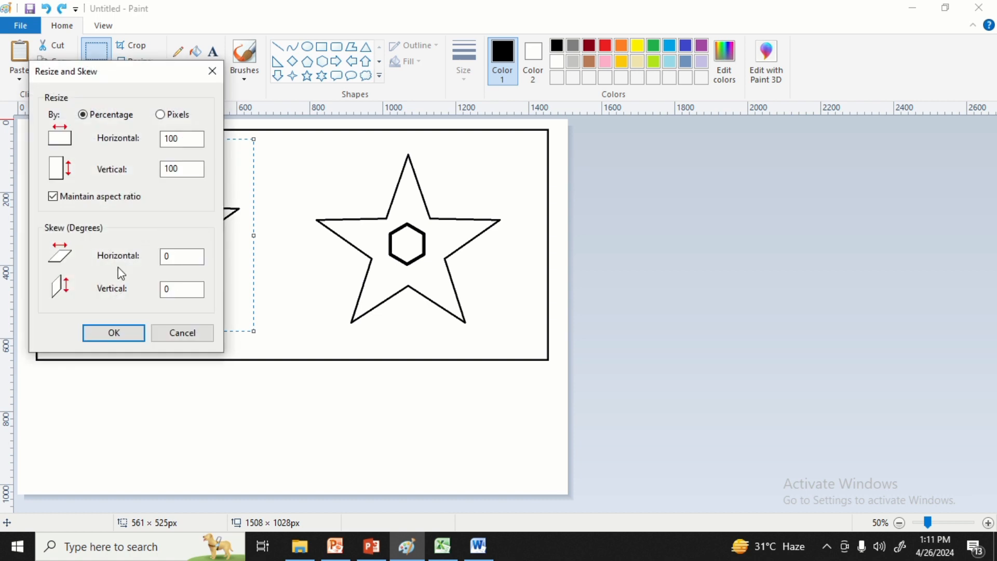
left_click(174, 256)
left_click(114, 333)
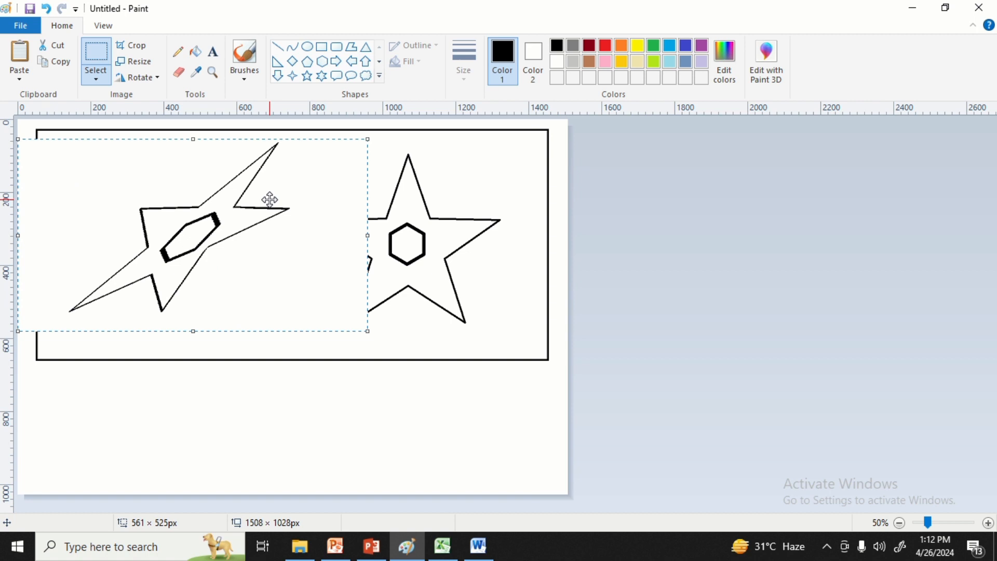
key("ctrl+z")
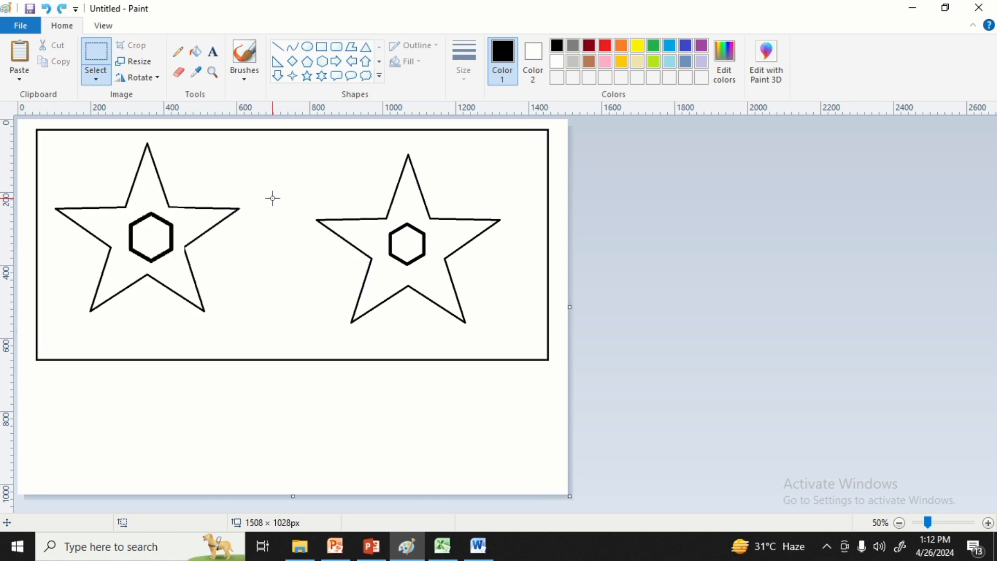
Skew the whole picture 50 degrees vertically and undo the skew.
left_click(138, 67)
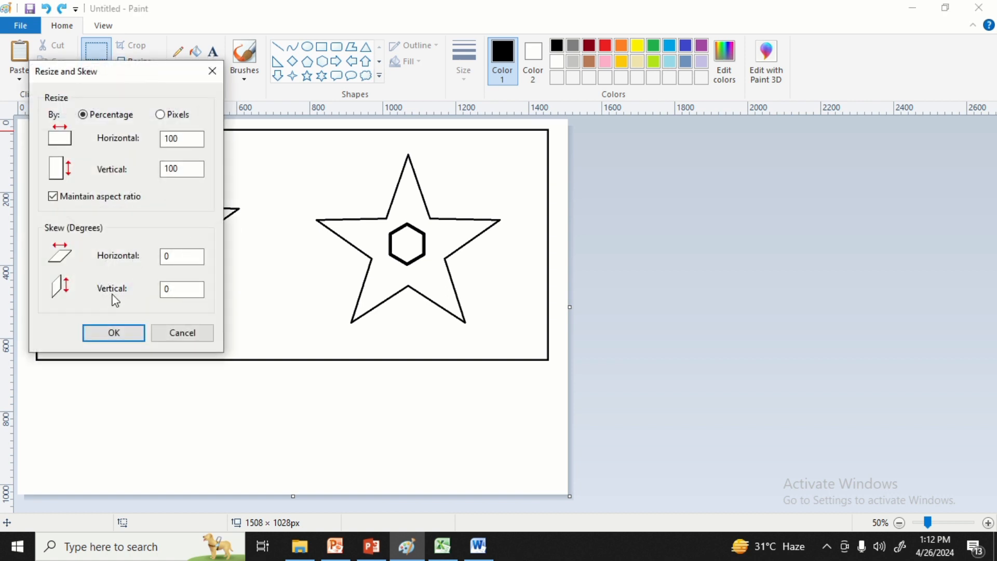
left_click(175, 292)
left_click(101, 336)
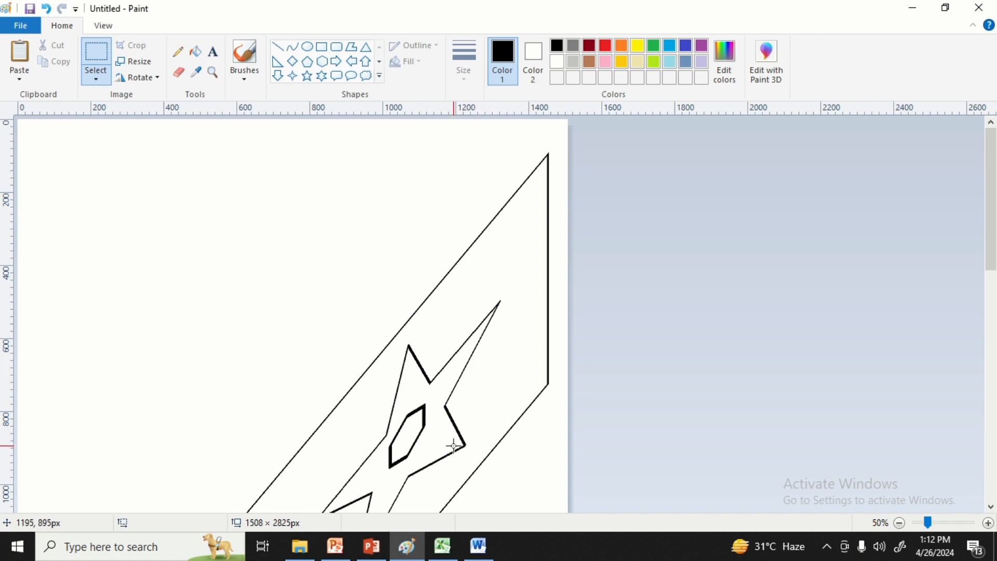
key("ctrl+z")
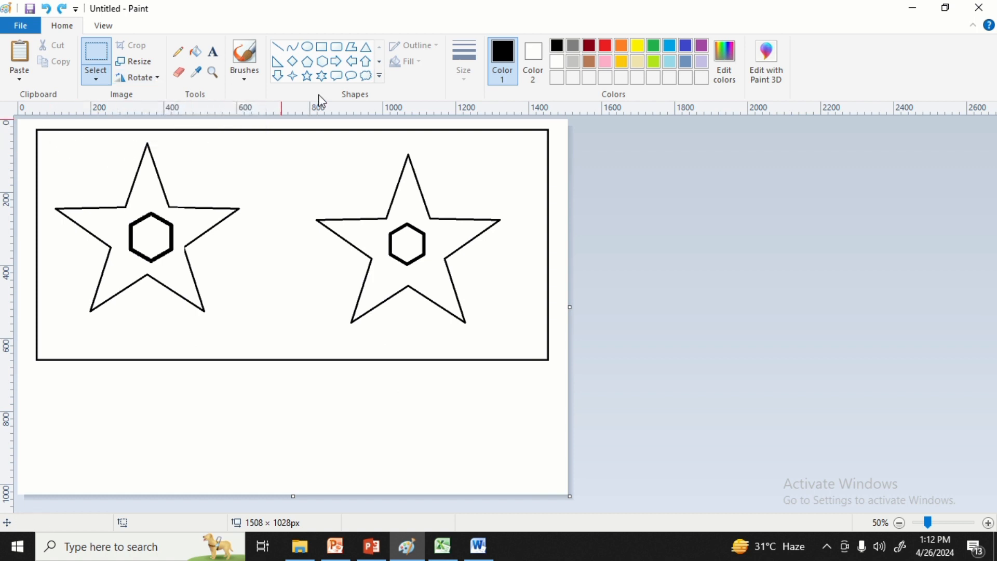
Draw an ellipse of about 123 × 107 px beside the left star's top point and fill it and the star's hexagon yellow.
left_click(309, 47)
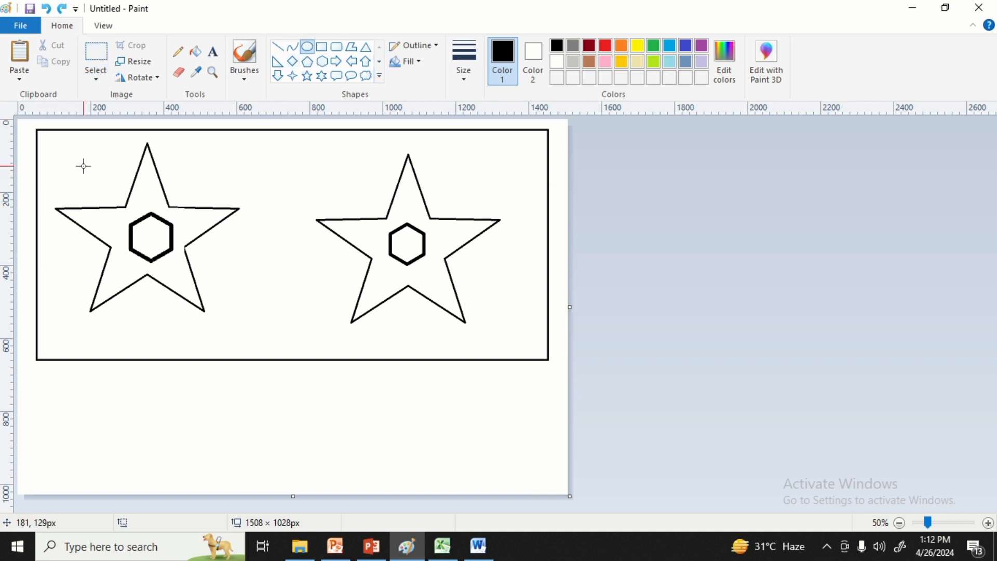
left_click_drag(83, 167, 129, 206)
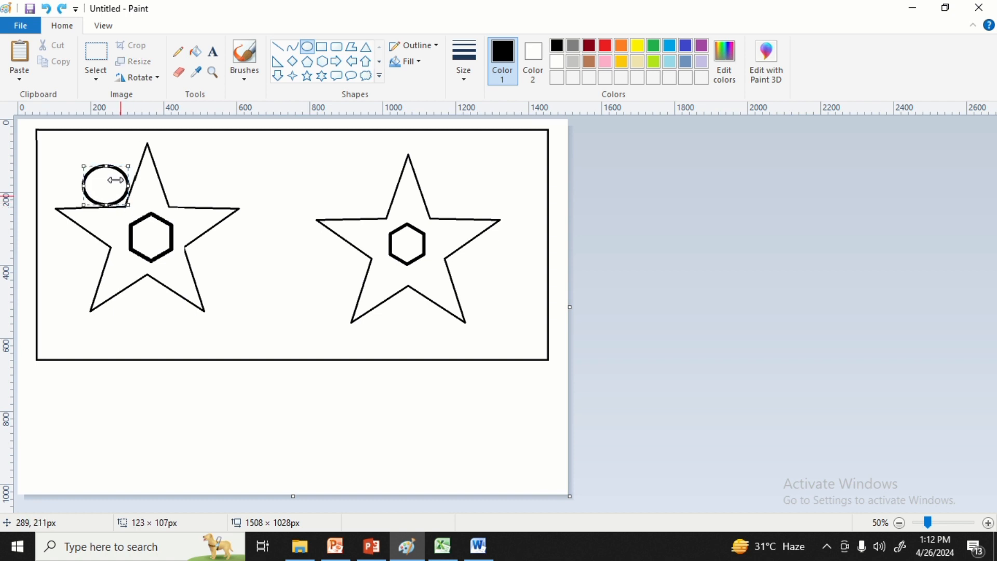
left_click(195, 50)
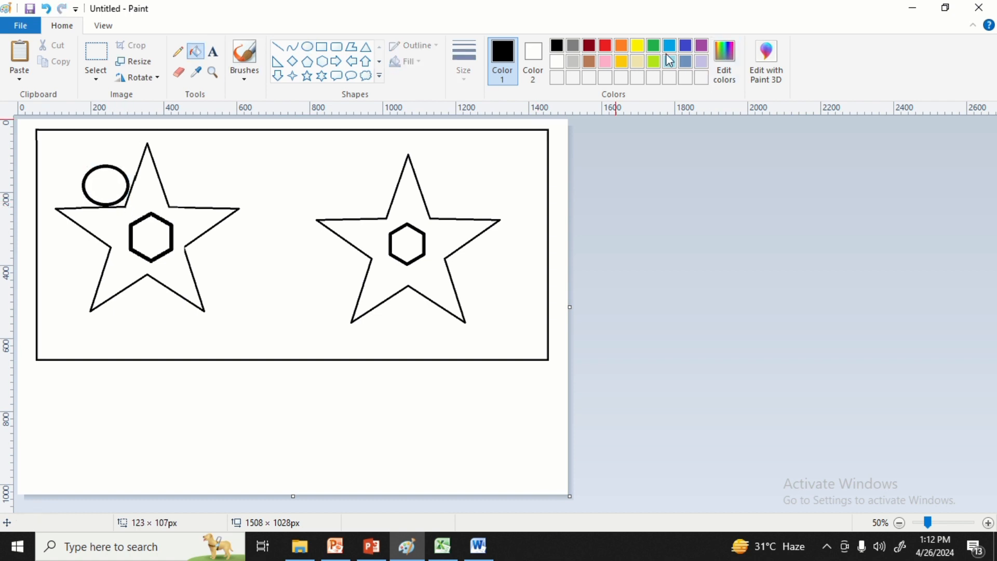
left_click(636, 46)
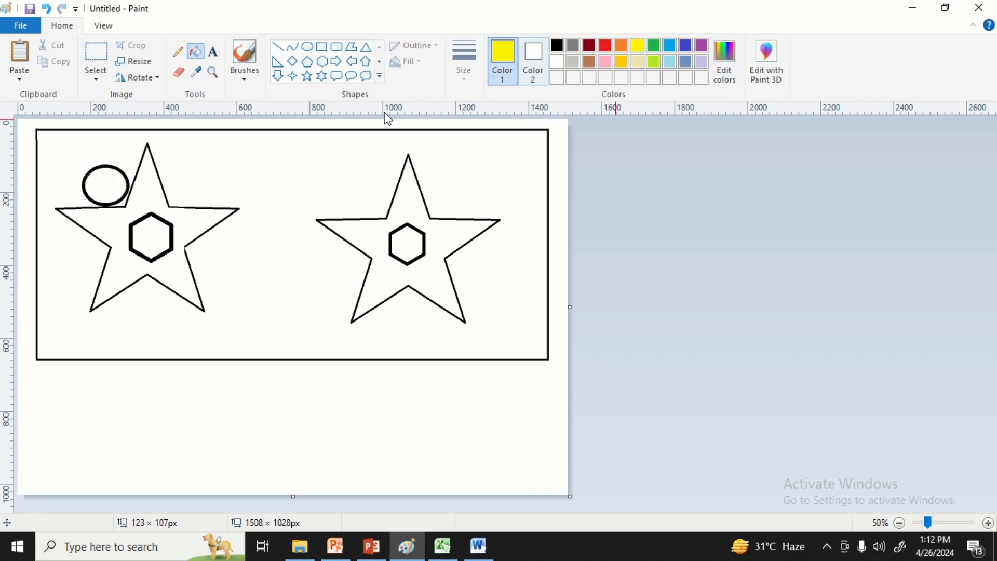
left_click(115, 183)
left_click(146, 240)
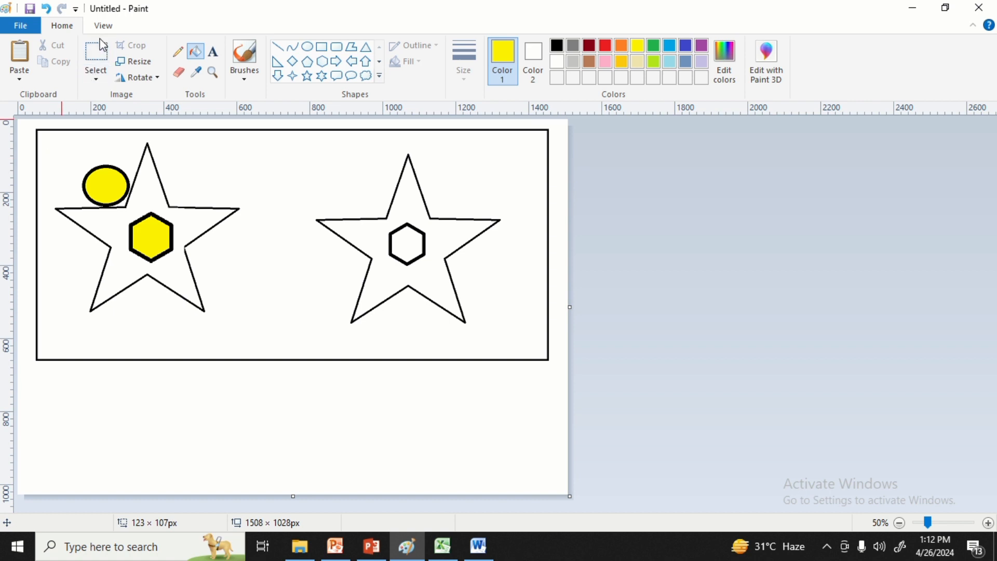
Select the left star with its ellipse in an area of about 551 × 509 px, rotate it right 90° and undo the rotation.
left_click(102, 52)
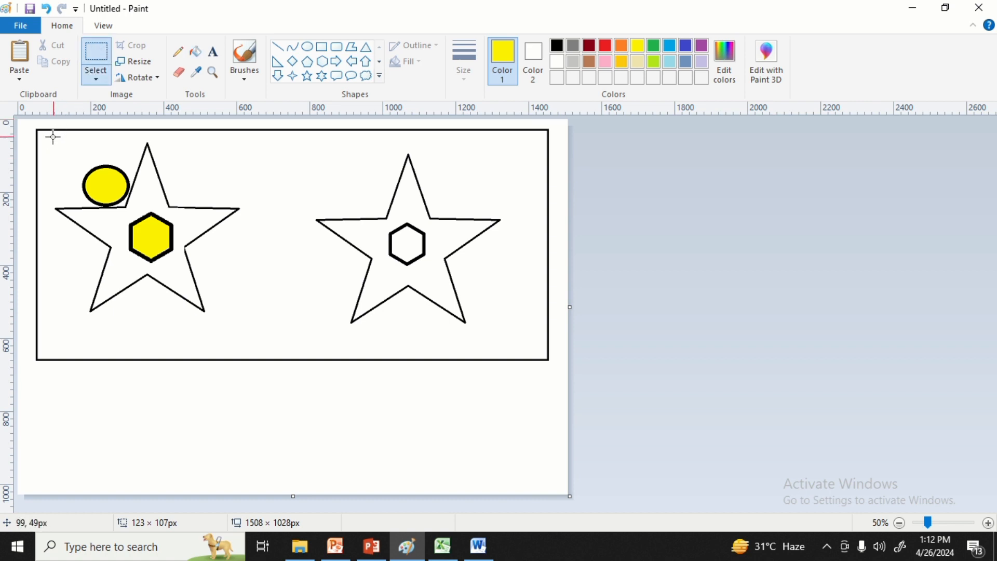
left_click_drag(48, 137, 250, 323)
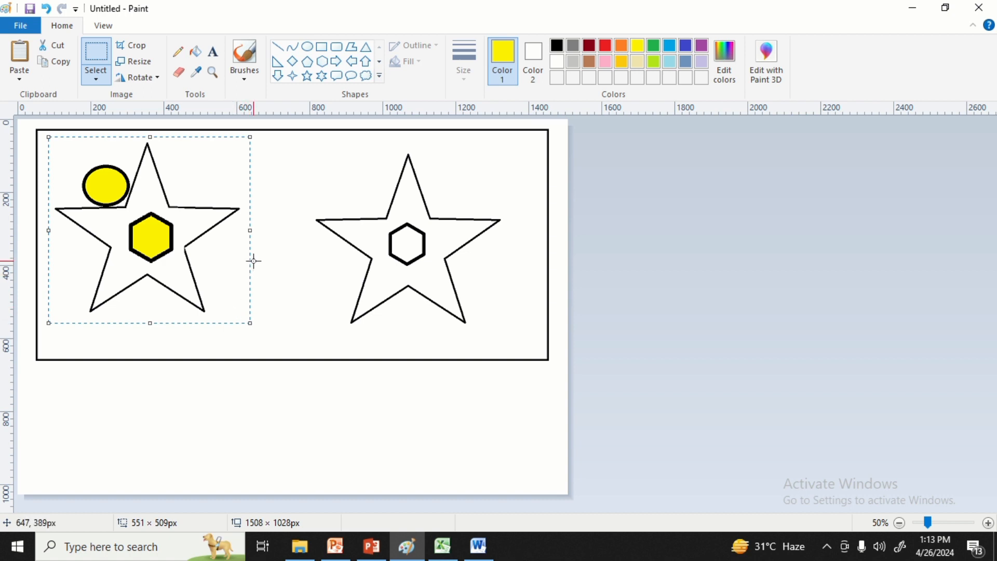
left_click(156, 78)
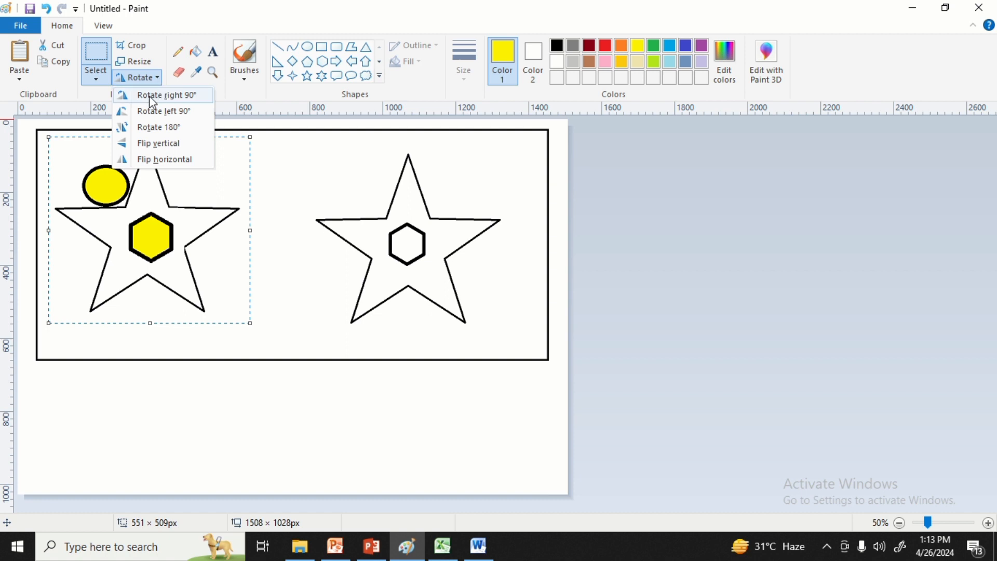
left_click(188, 104)
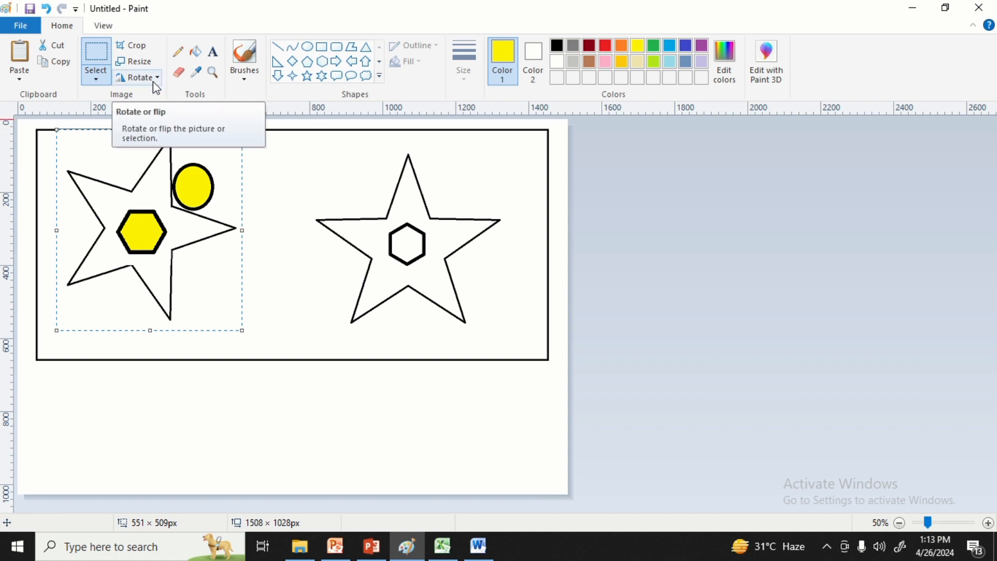
key("ctrl+z")
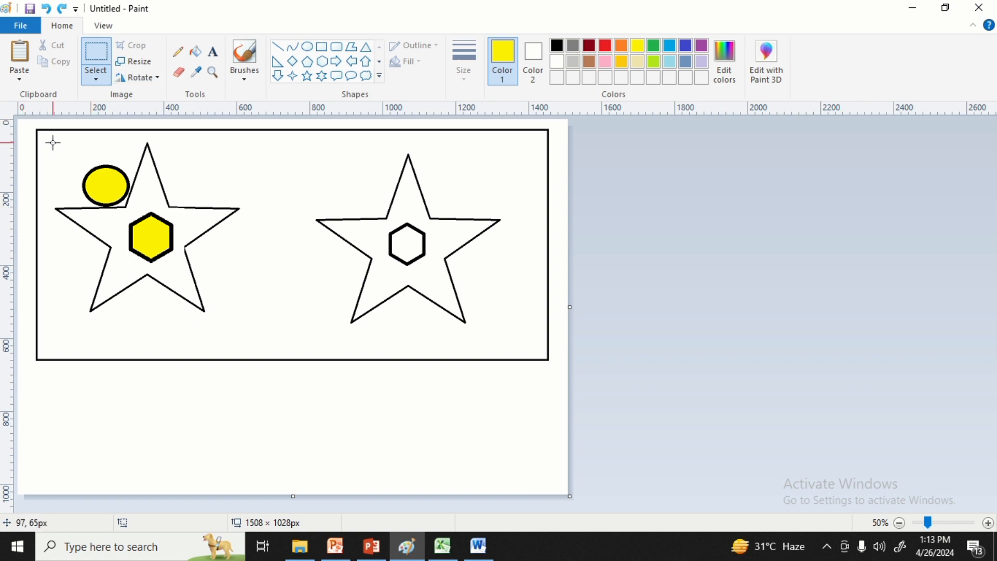
Select the left star with its ellipse in an area of about 535 × 509 px, rotate it left 90° and rotate it back right 90°.
left_click_drag(52, 143, 250, 329)
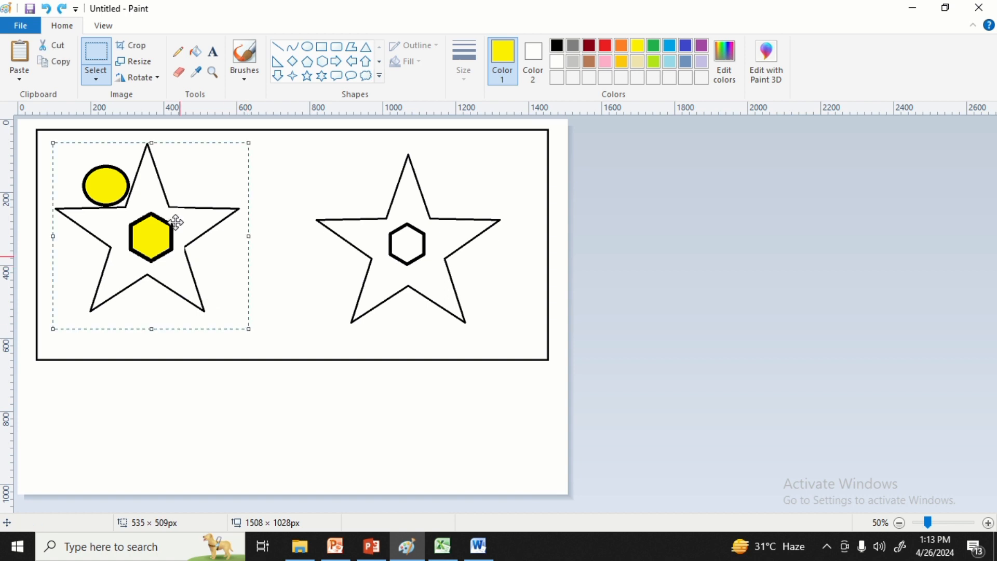
left_click(154, 81)
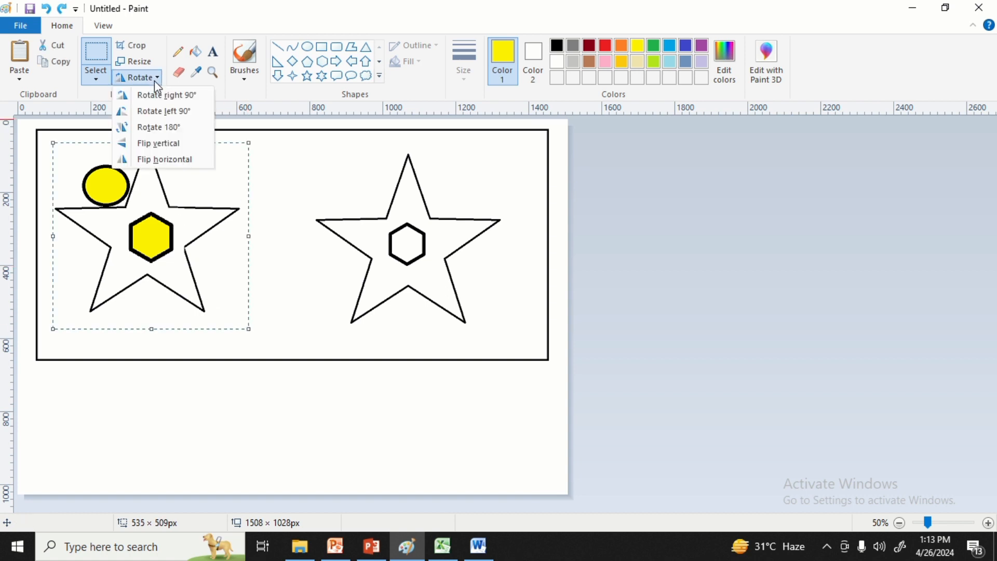
left_click(159, 114)
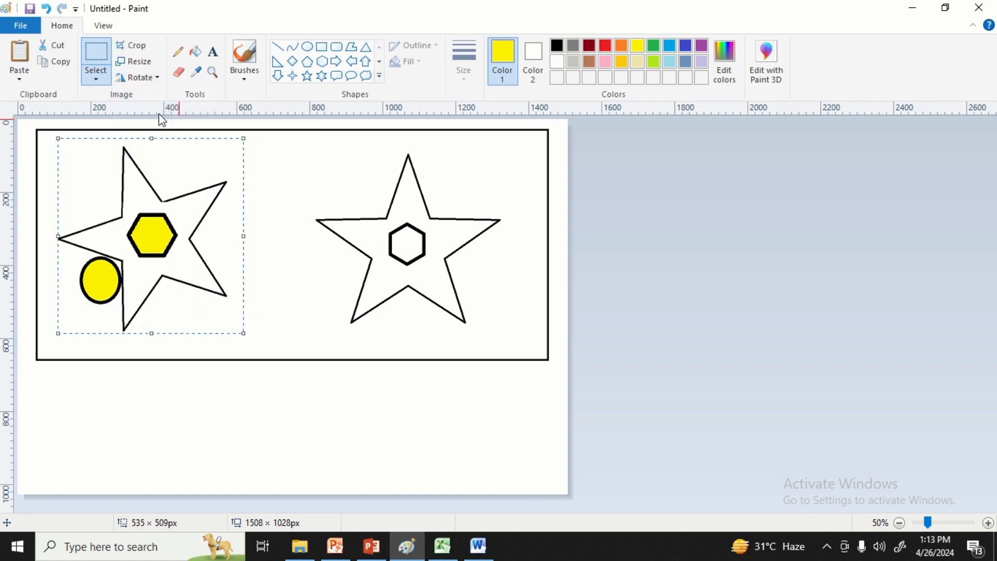
left_click(155, 79)
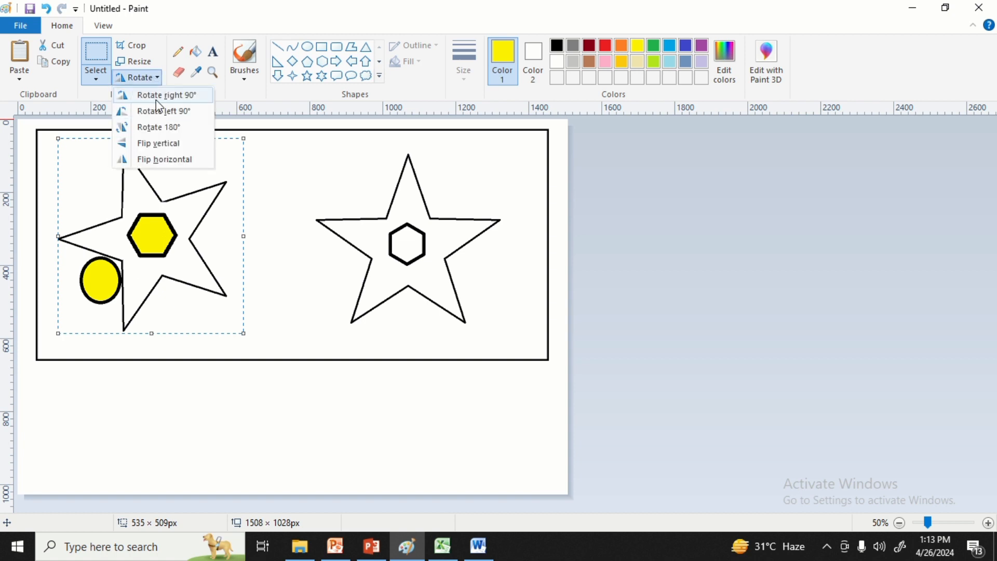
left_click(157, 99)
Rotate the selected left star 180° and flip it vertically.
left_click(156, 80)
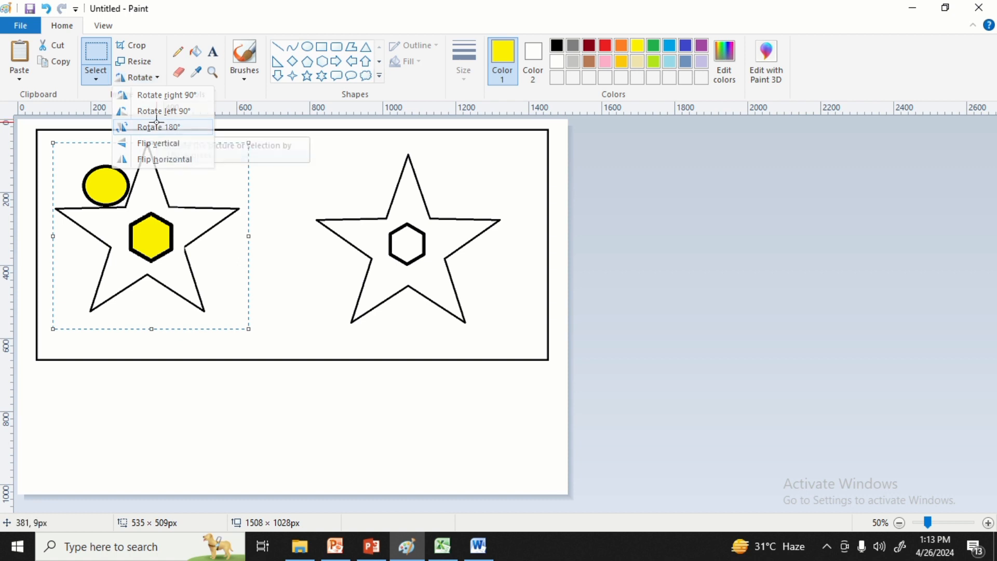
left_click(160, 128)
left_click(150, 80)
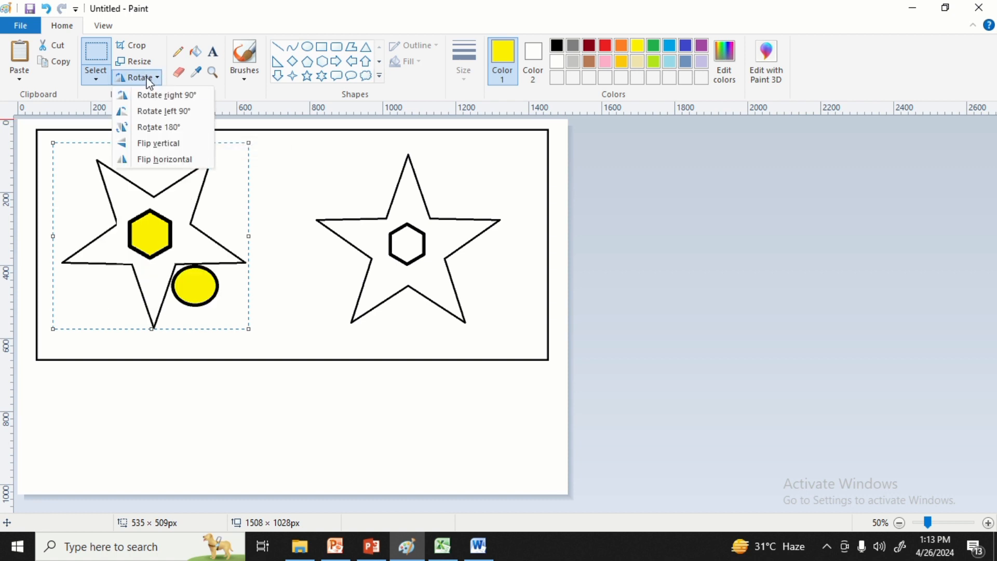
left_click(156, 150)
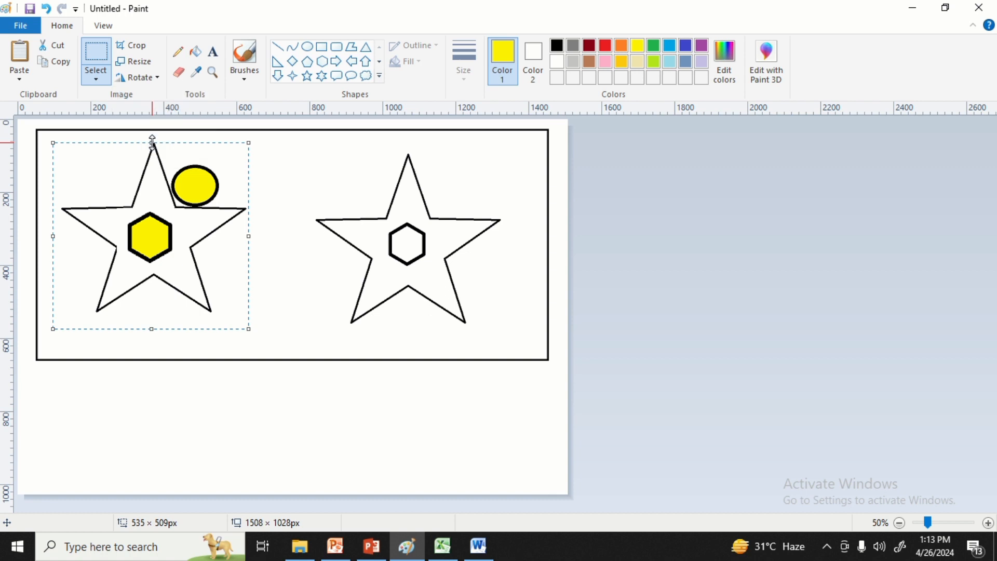
Flip the selected left star horizontally and clear the selection.
left_click(150, 79)
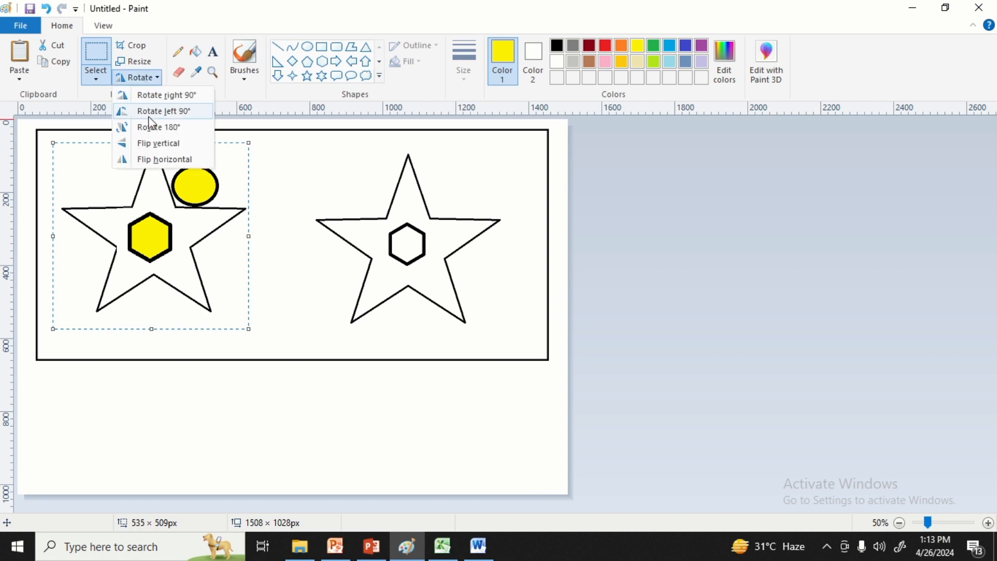
left_click(157, 161)
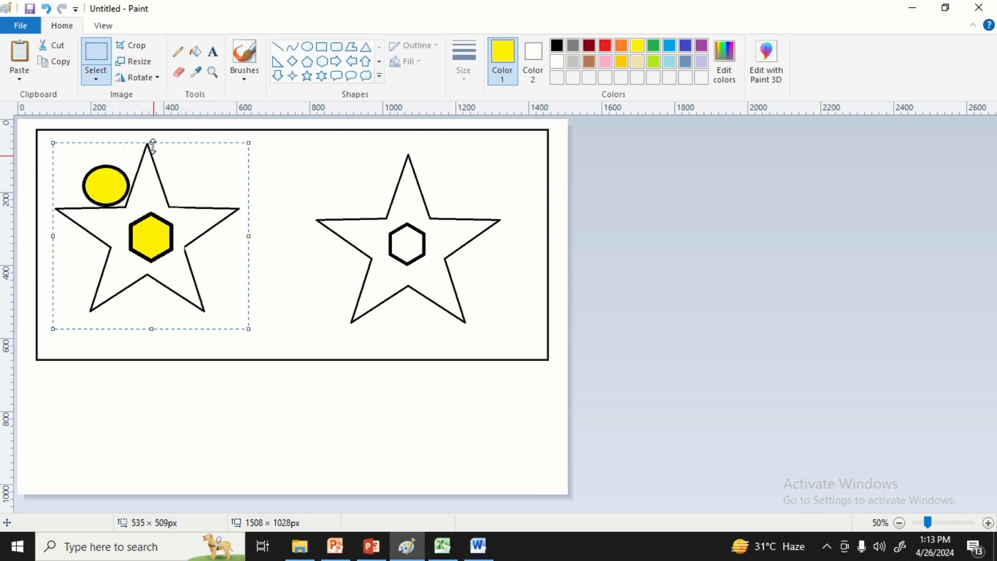
left_click(268, 151)
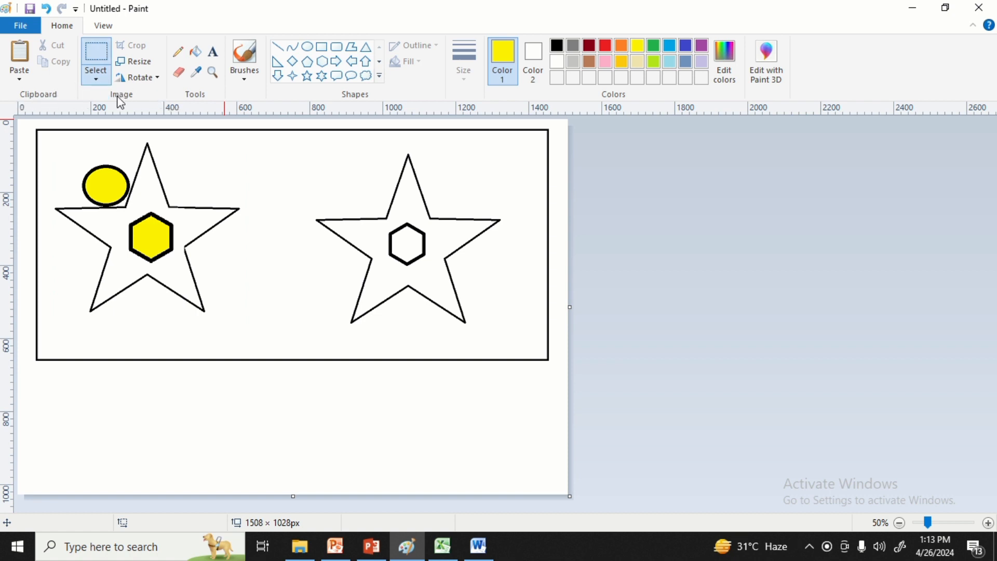
left_click(93, 67)
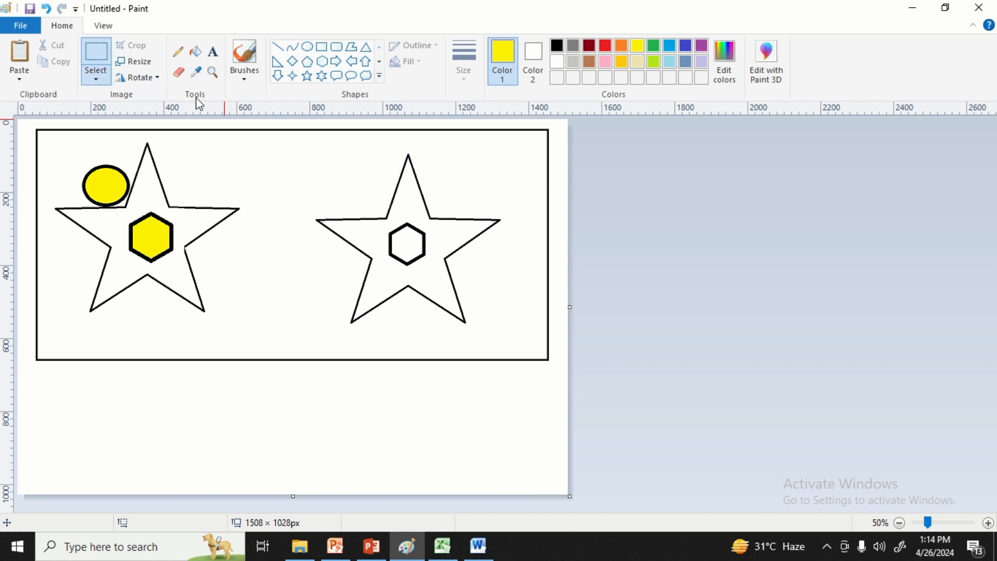
Draw a closed freehand shape in yellow and an overlapping one in black between the two stars with the Pencil tool.
left_click(183, 58)
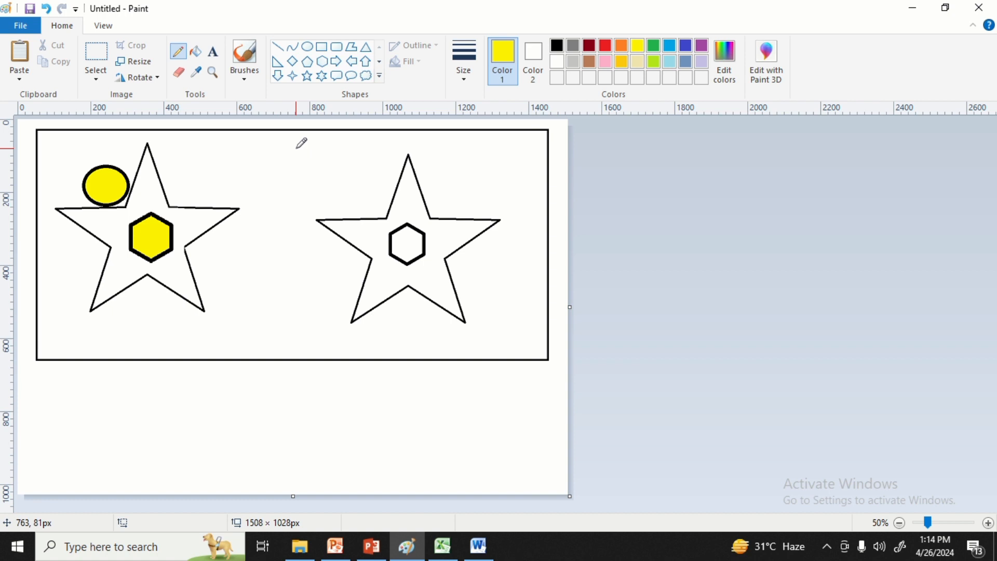
mouse_move(298, 149)
left_mouse_down()
mouse_move(248, 258)
mouse_move(268, 251)
mouse_move(330, 161)
mouse_move(304, 162)
mouse_move(296, 149)
left_mouse_up()
left_click(557, 46)
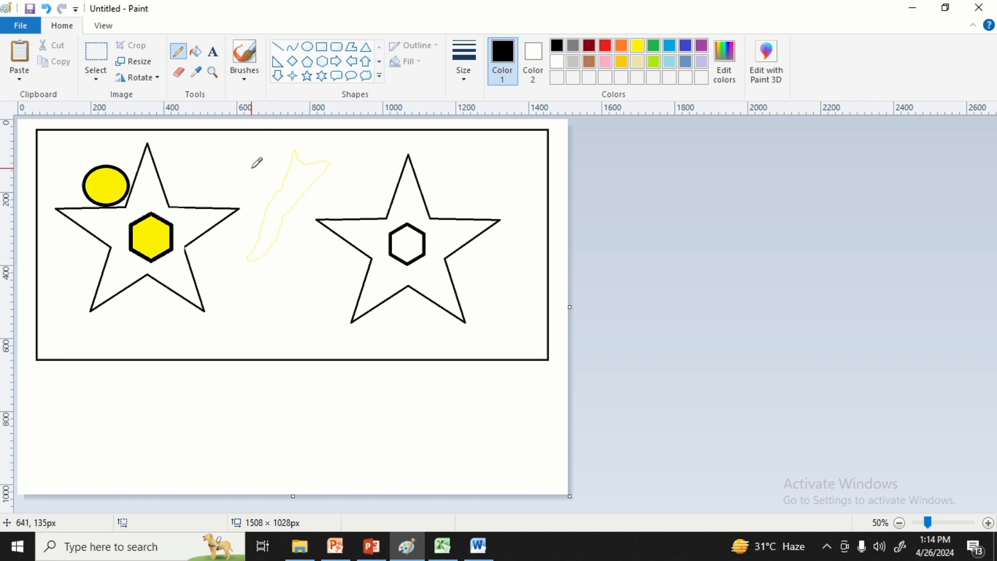
mouse_move(252, 167)
left_mouse_down()
mouse_move(296, 181)
mouse_move(303, 204)
mouse_move(286, 287)
mouse_move(273, 255)
mouse_move(274, 169)
mouse_move(264, 170)
left_mouse_up()
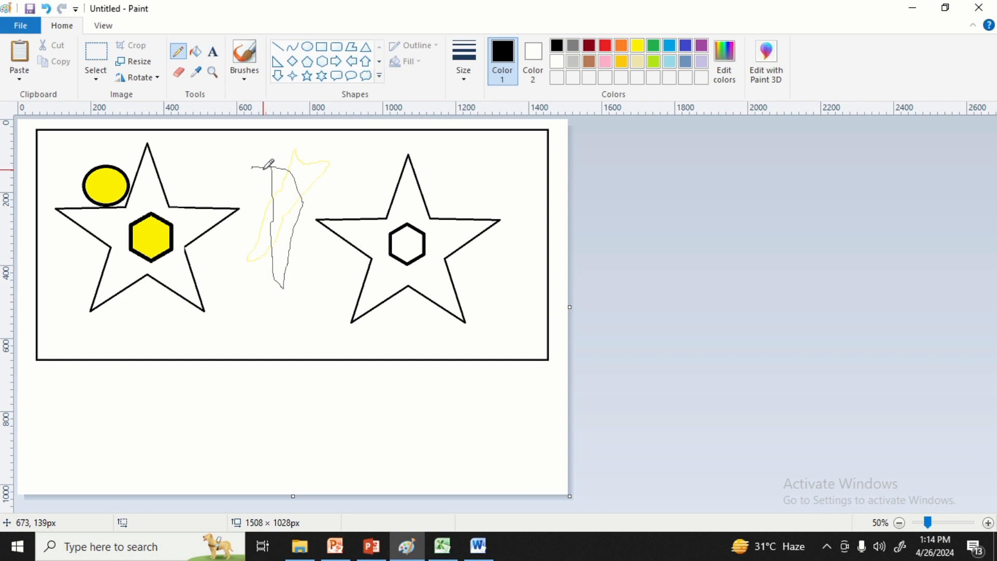
Fill the right star around its hexagon and the upper areas inside the black freehand shape with orange.
left_click(198, 54)
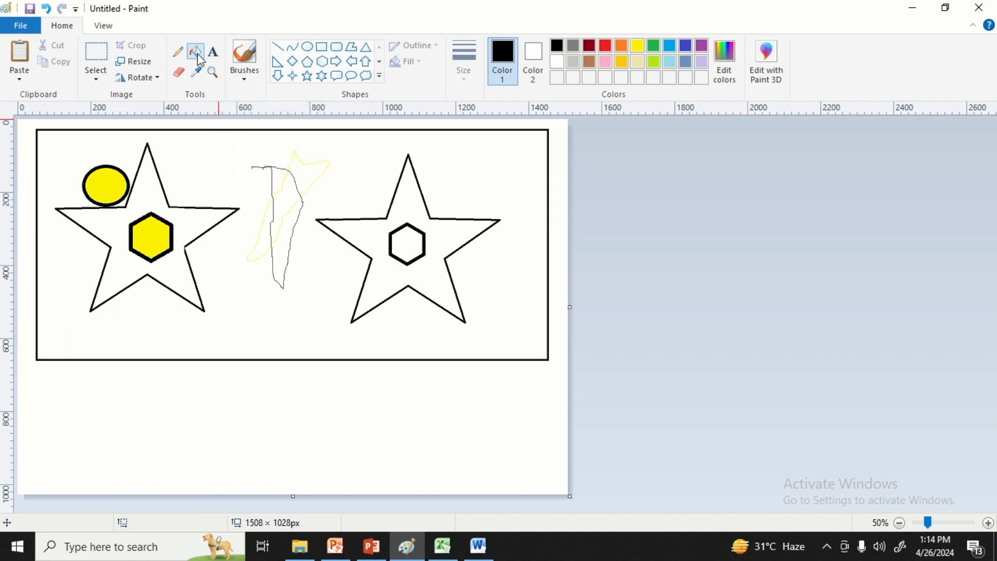
left_click(625, 48)
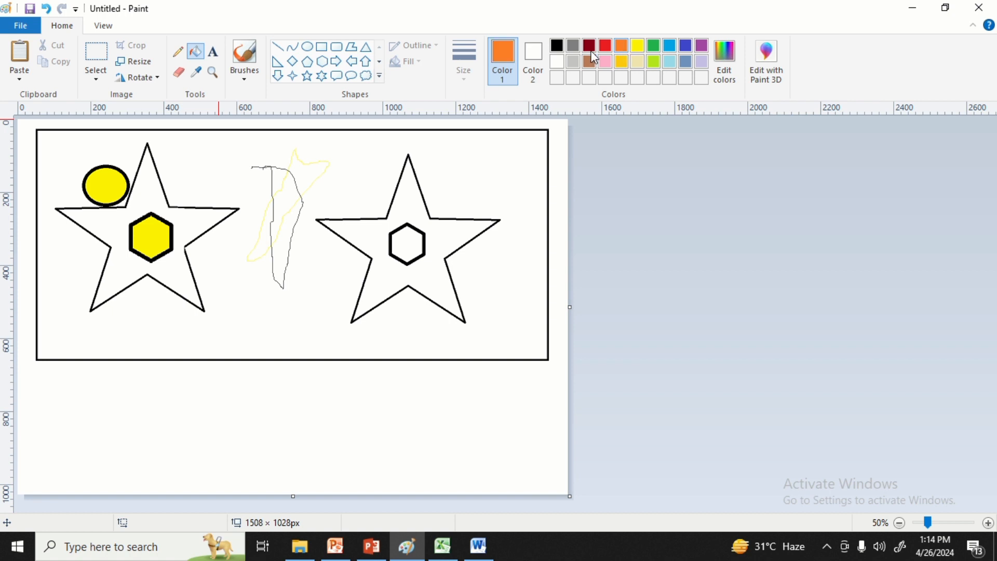
left_click(413, 200)
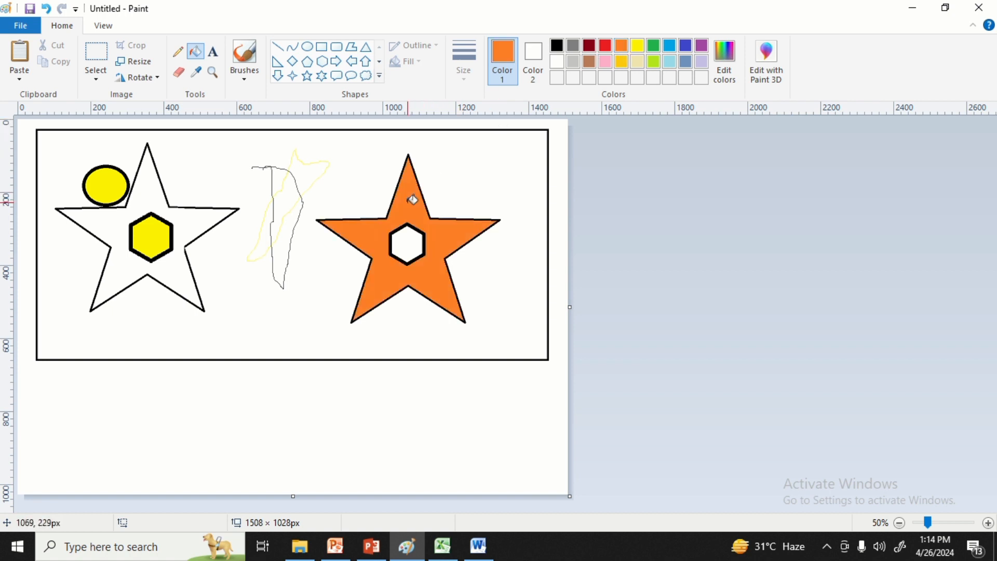
left_click(296, 194)
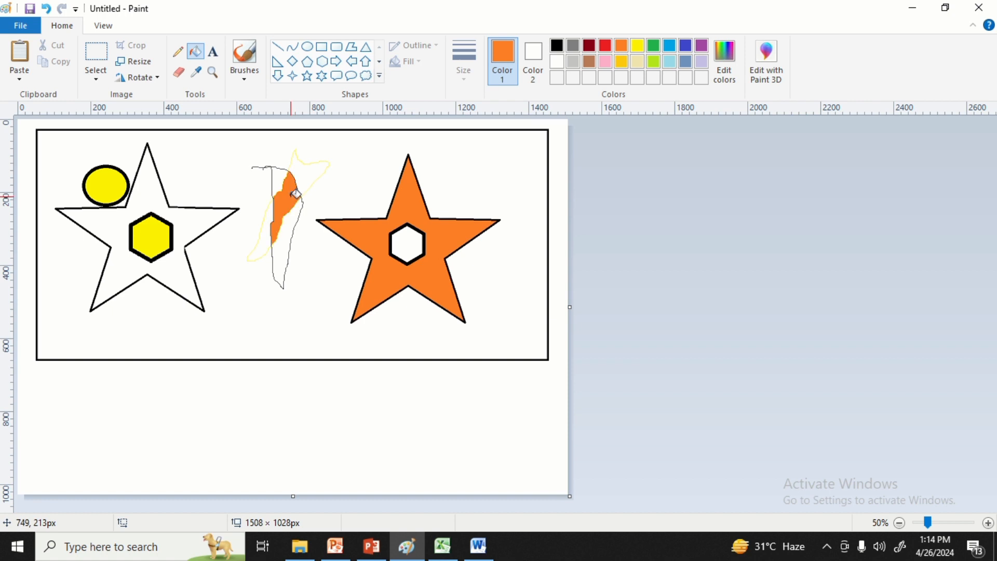
left_click(280, 178)
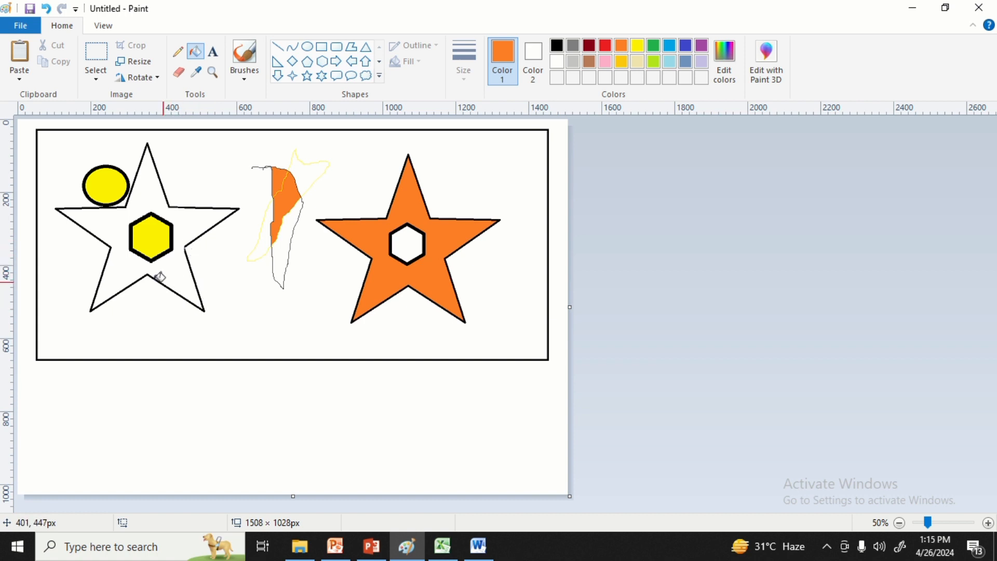
Place a text box across the frame's lower edge, browse the available fonts and enter a first name in lowercase orange letters.
left_click(213, 54)
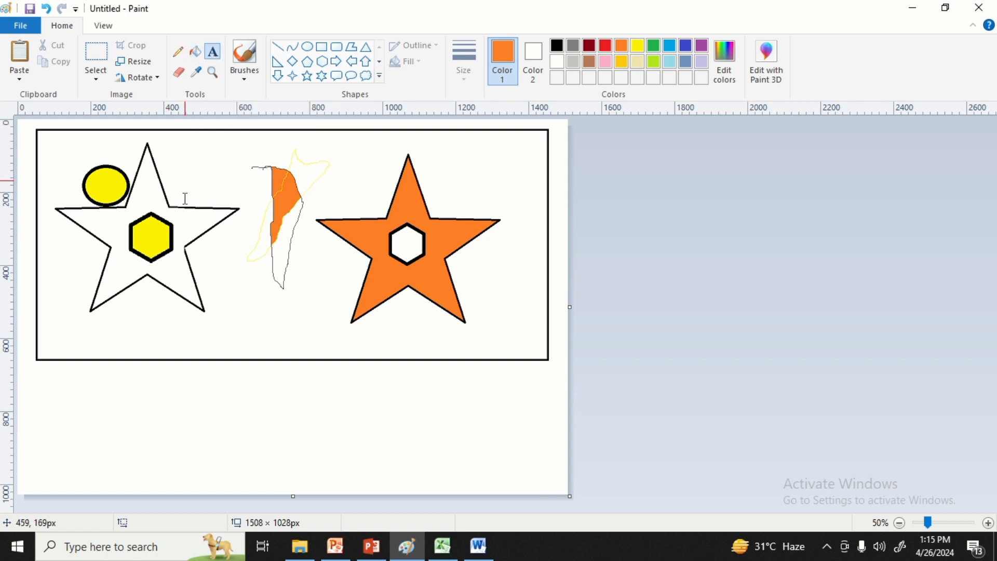
left_click(46, 411)
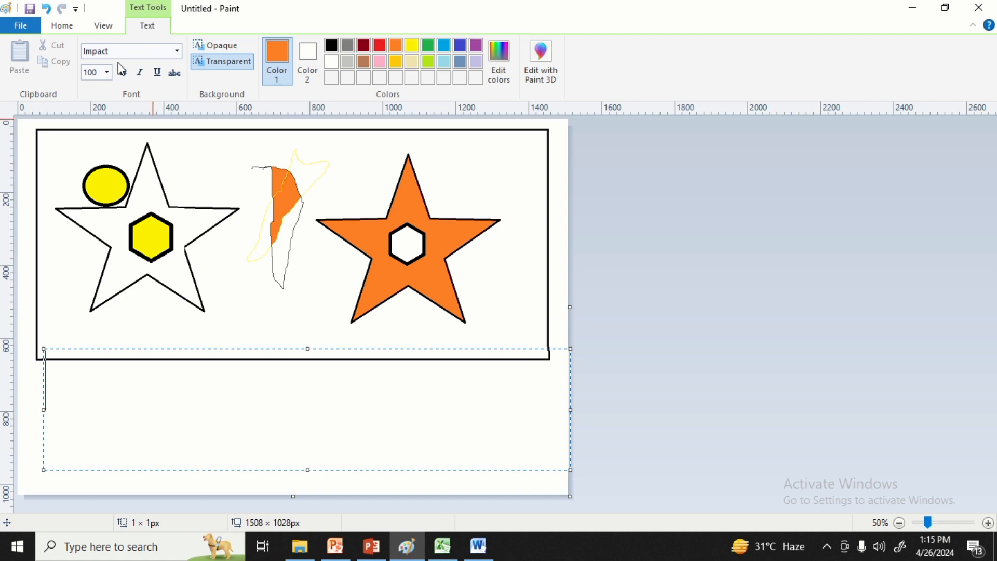
left_click(178, 52)
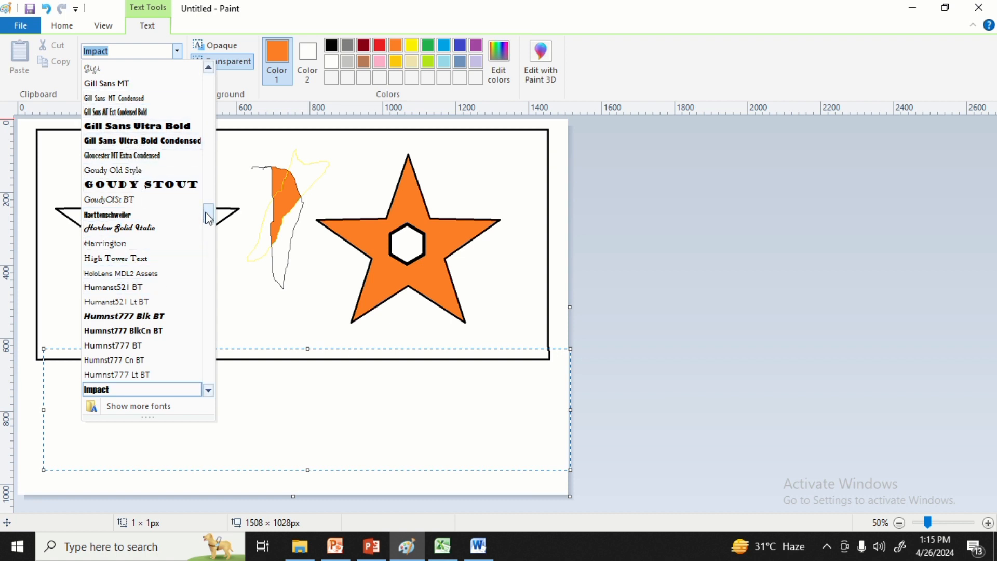
left_click_drag(209, 218, 211, 182)
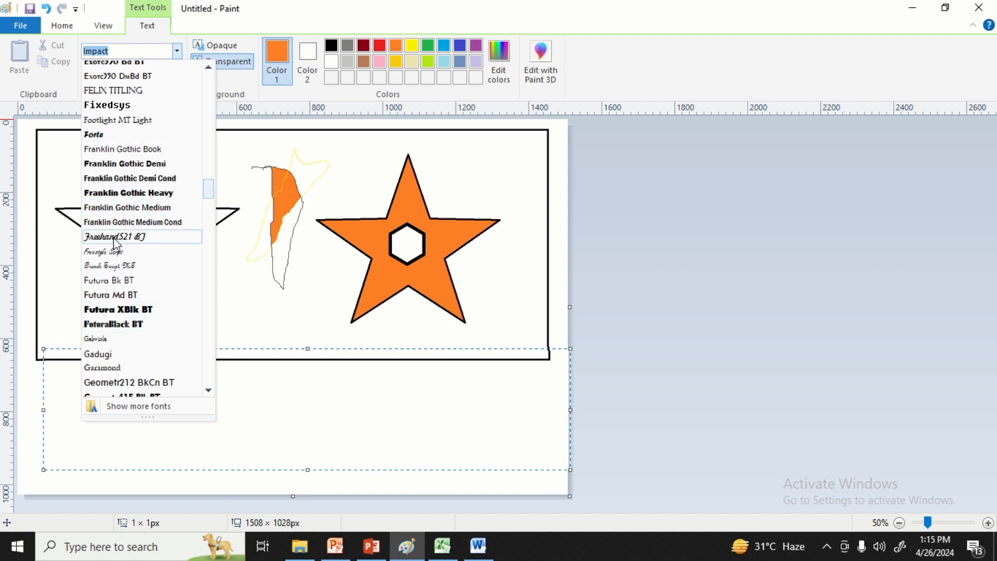
left_click(250, 174)
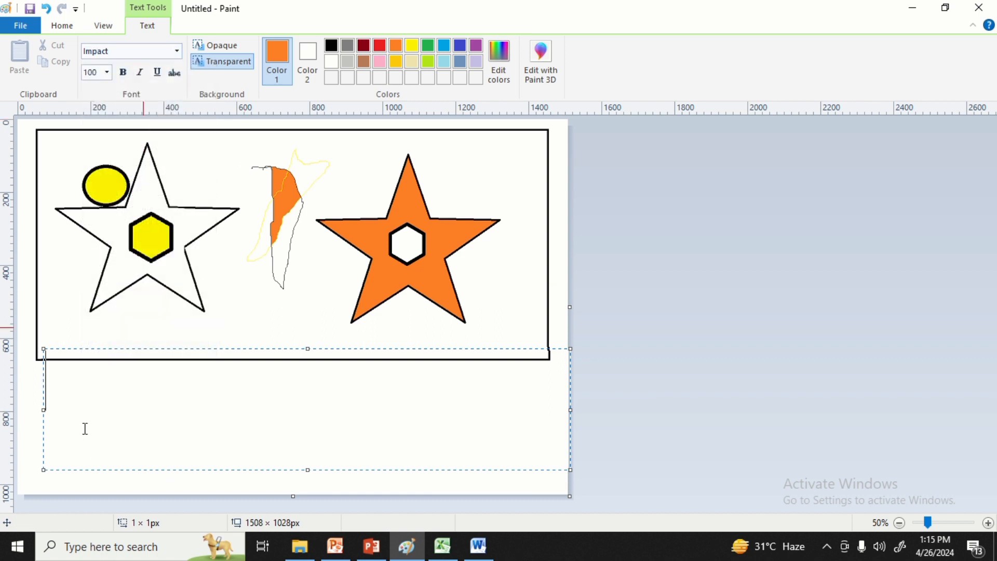
type("dis")
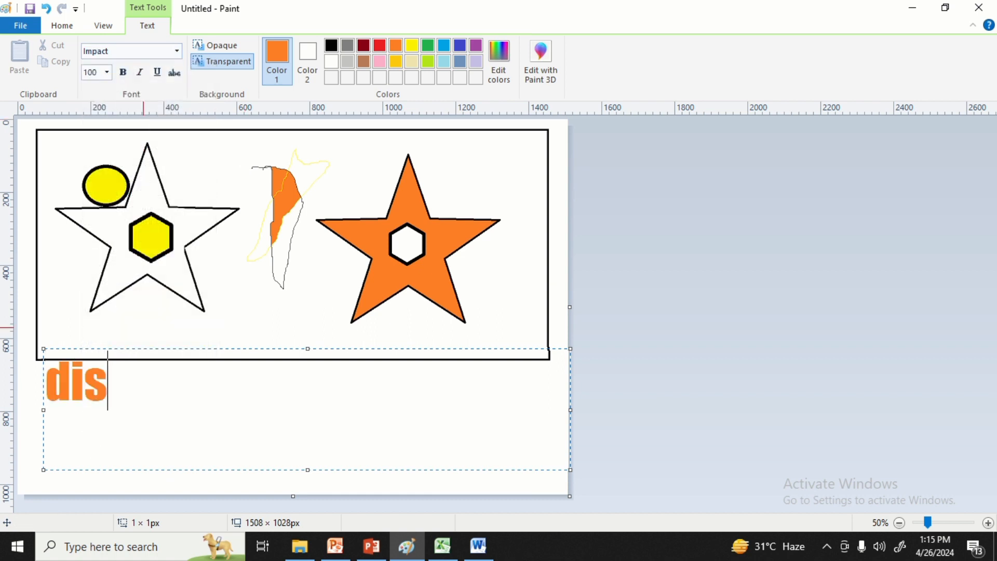
type("ha")
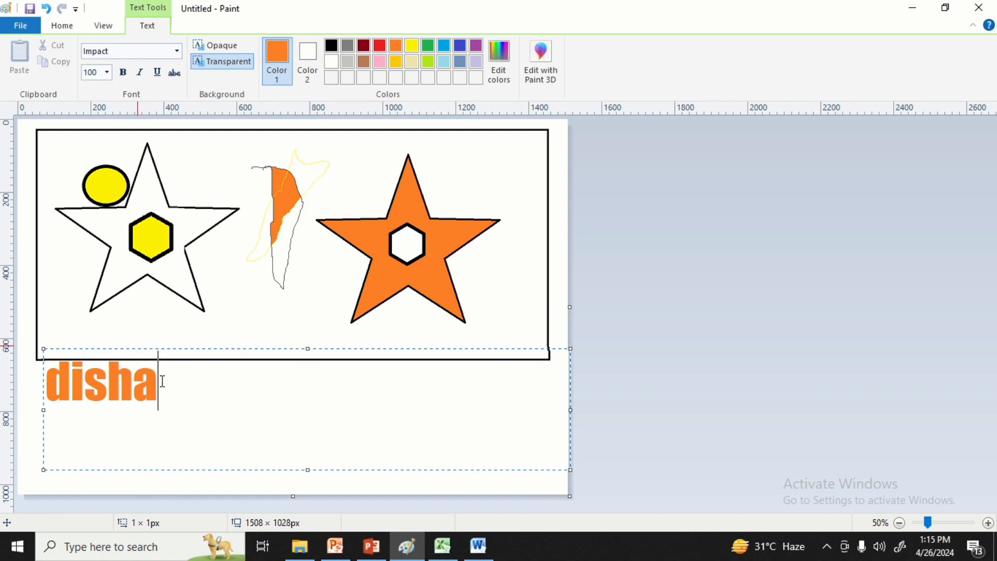
Select the entered name and set its font size to 28, followed by 72.
left_click_drag(162, 382, 56, 370)
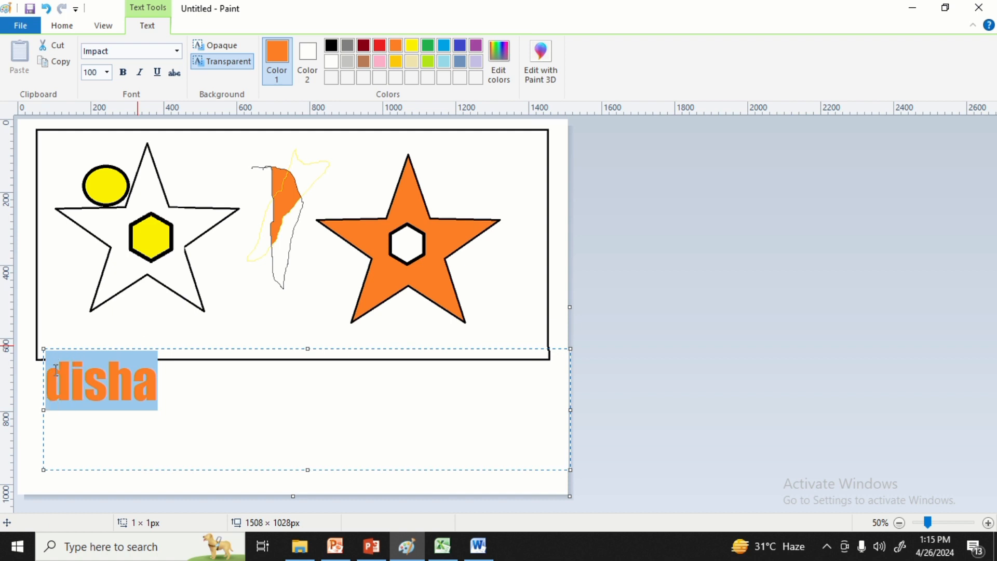
left_click(108, 73)
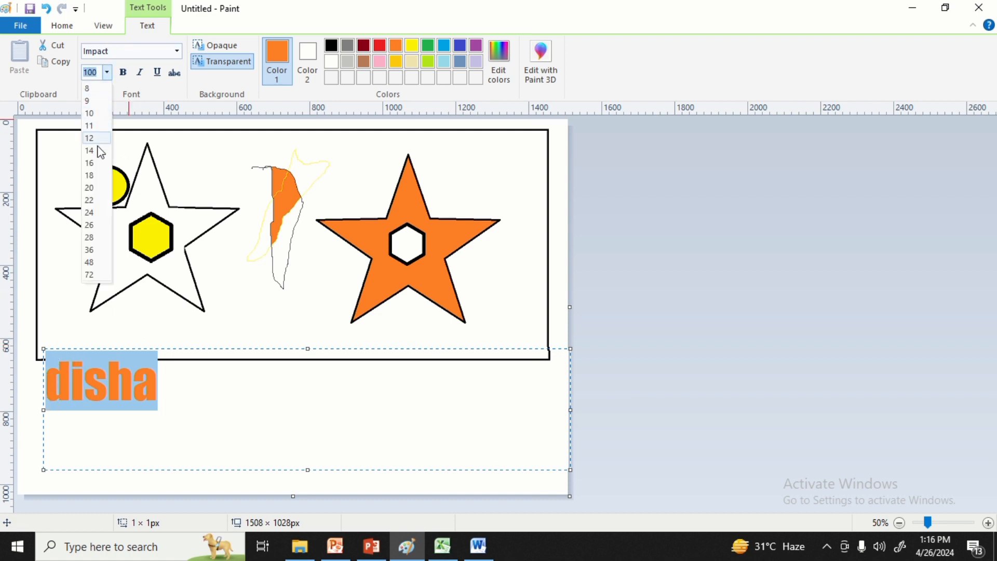
left_click(104, 239)
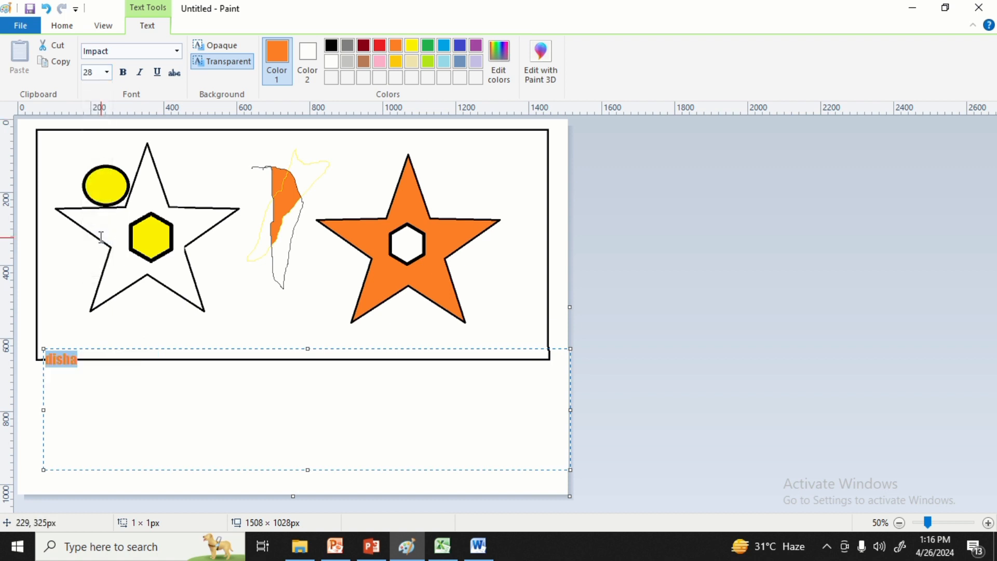
left_click(108, 72)
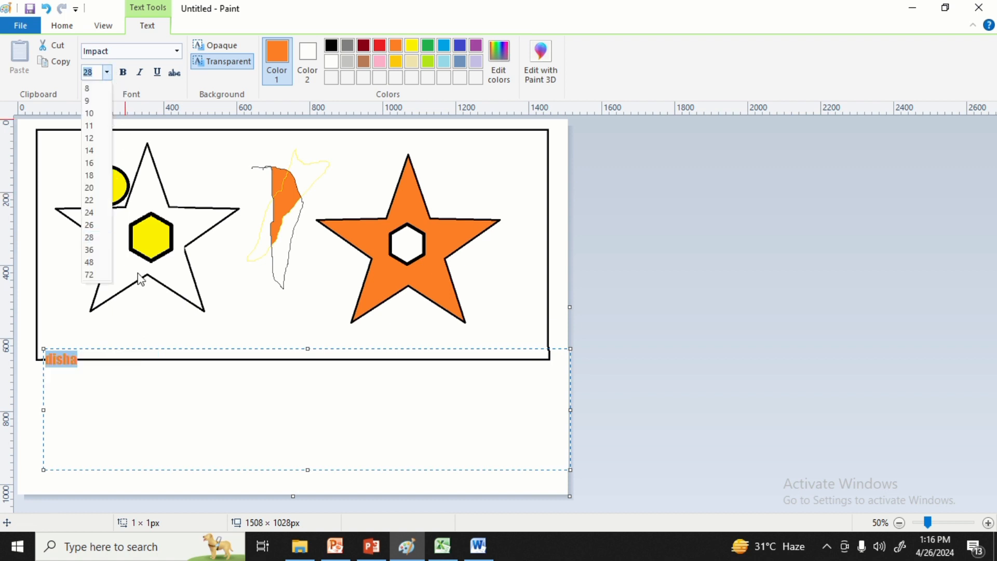
left_click(91, 276)
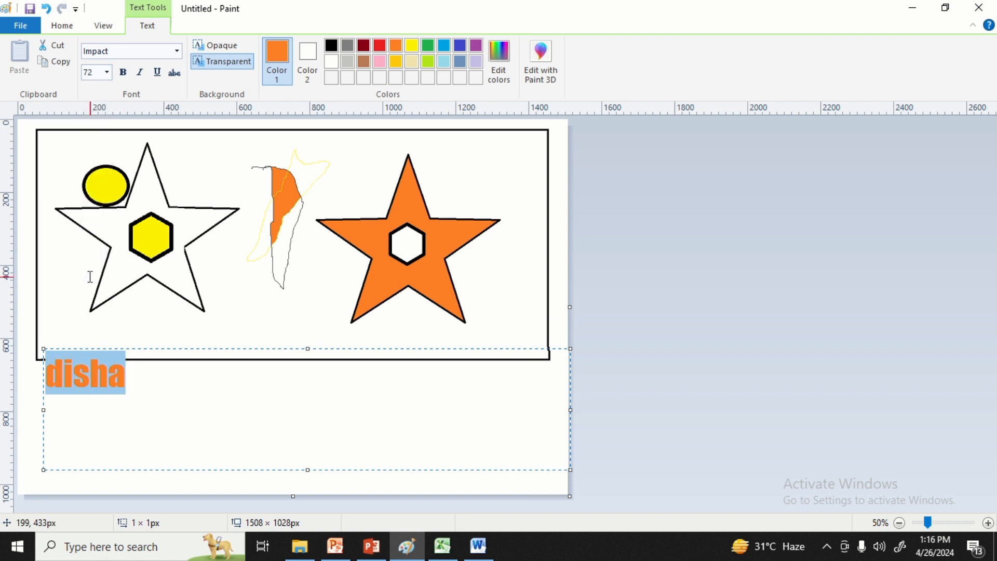
Turn bold on and off for the selected name, and do the same with italic.
left_click(125, 73)
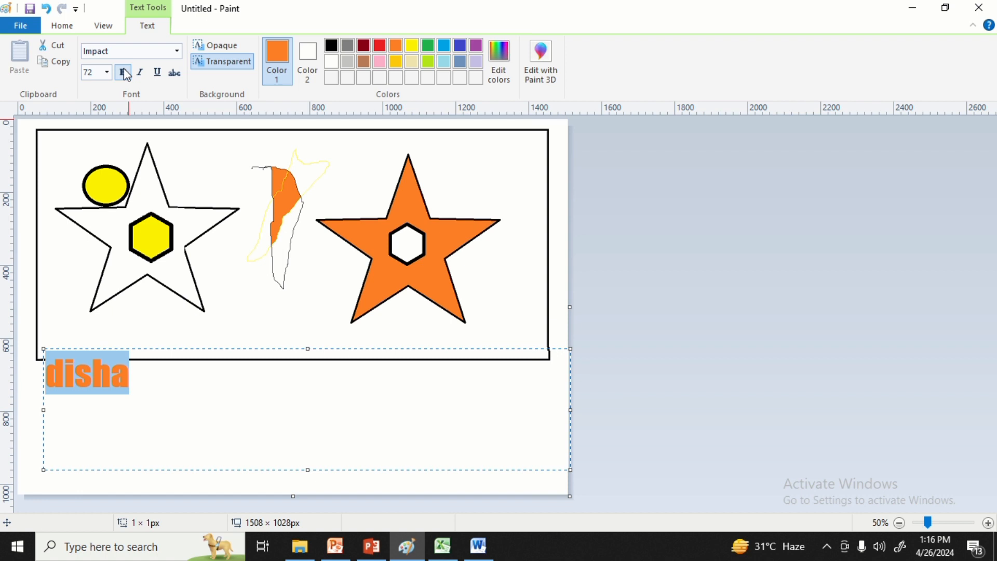
left_click(125, 73)
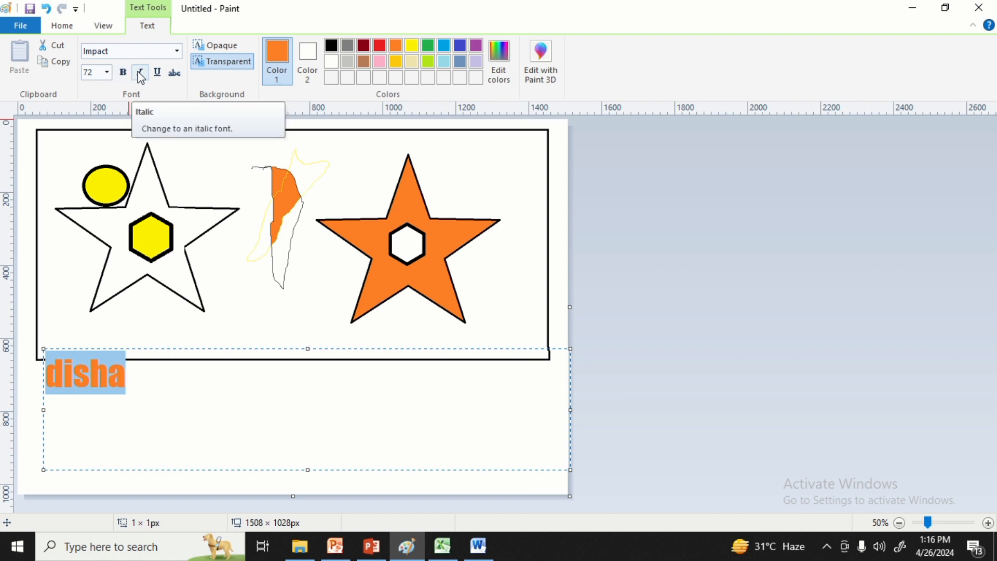
left_click(140, 73)
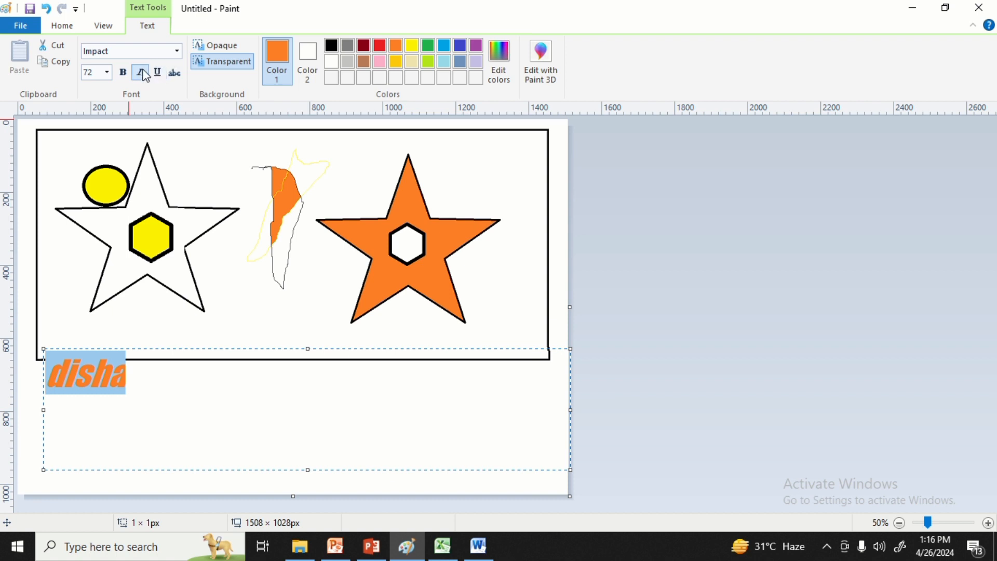
left_click(140, 74)
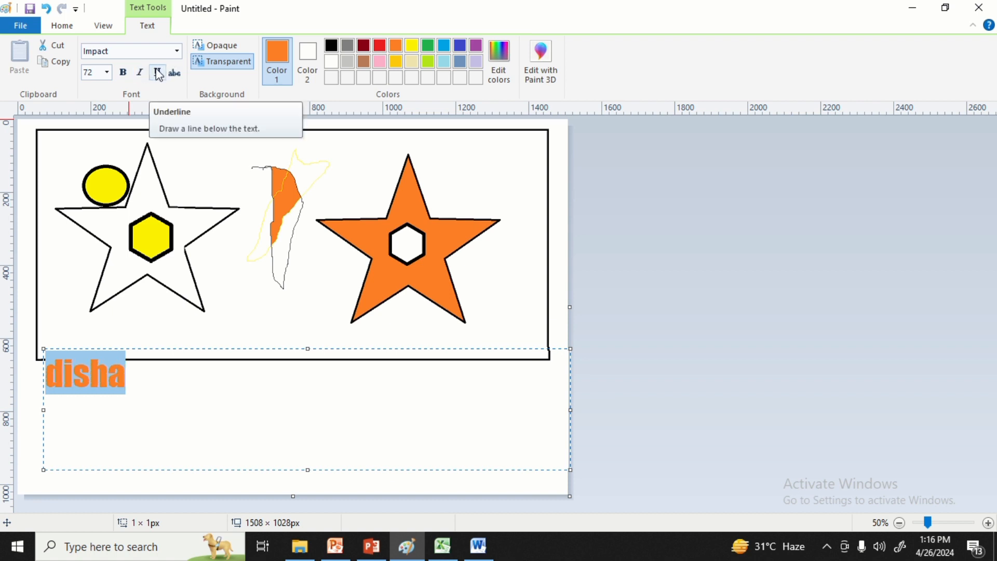
Turn underline on and off for the selected name, and apply strikethrough to it.
left_click(159, 74)
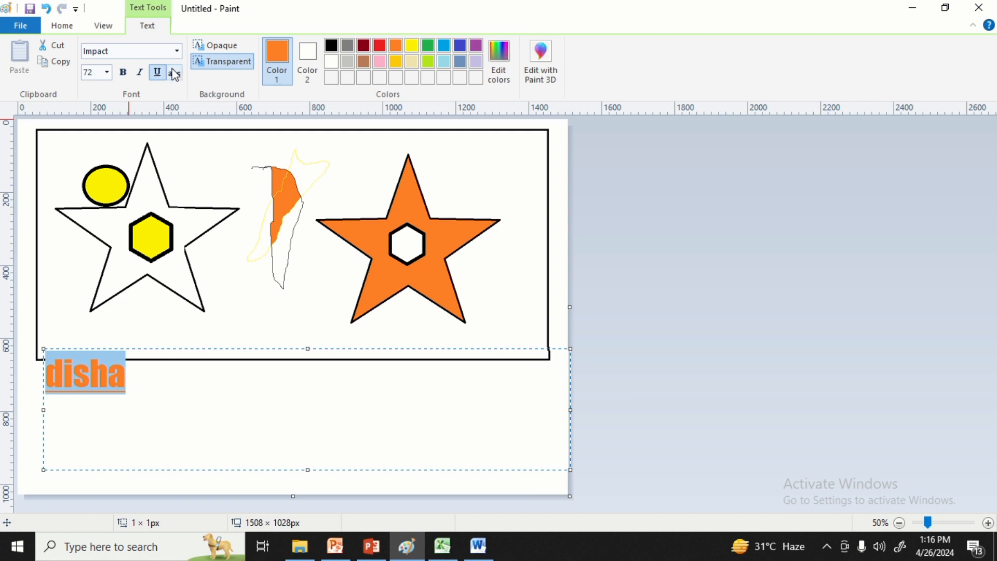
left_click(159, 75)
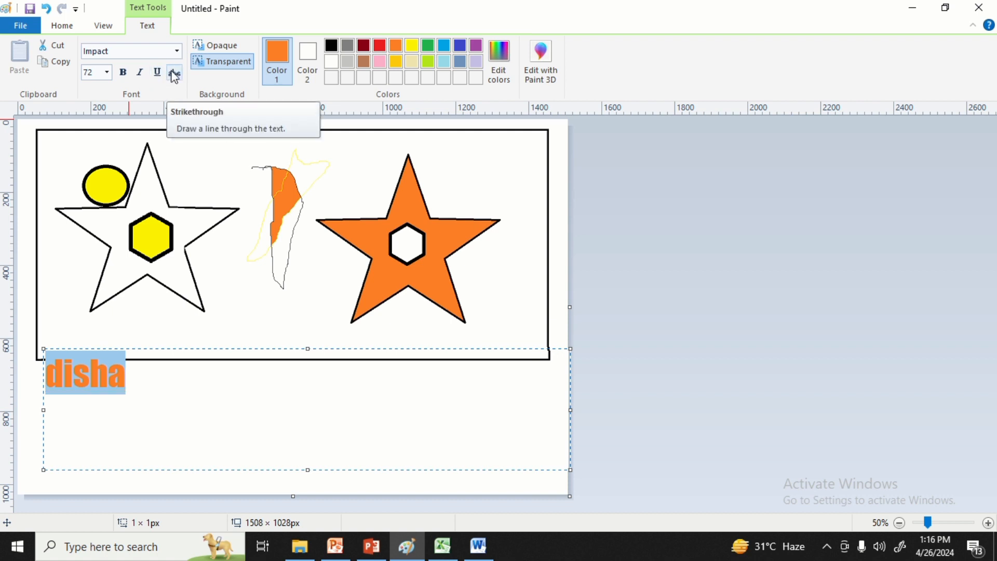
left_click(175, 75)
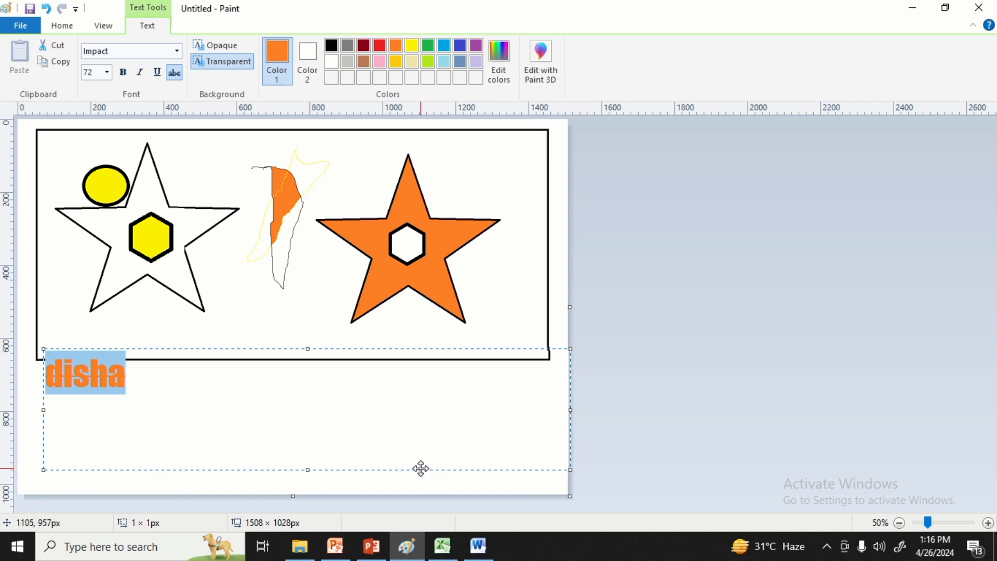
Move the text box up over the stars, switch its background to opaque and back to transparent, and finalize the text.
left_click_drag(421, 469, 427, 297)
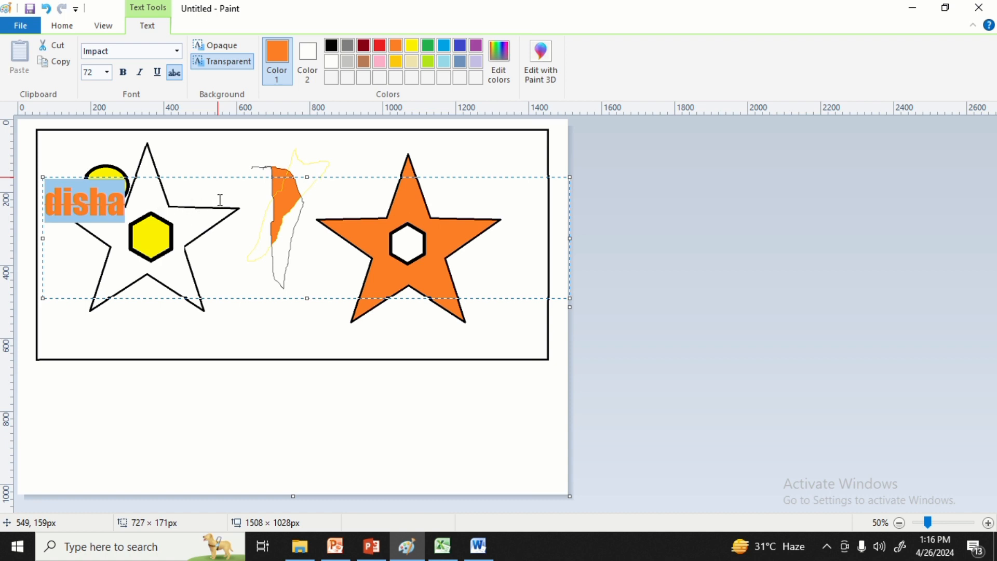
left_click(222, 46)
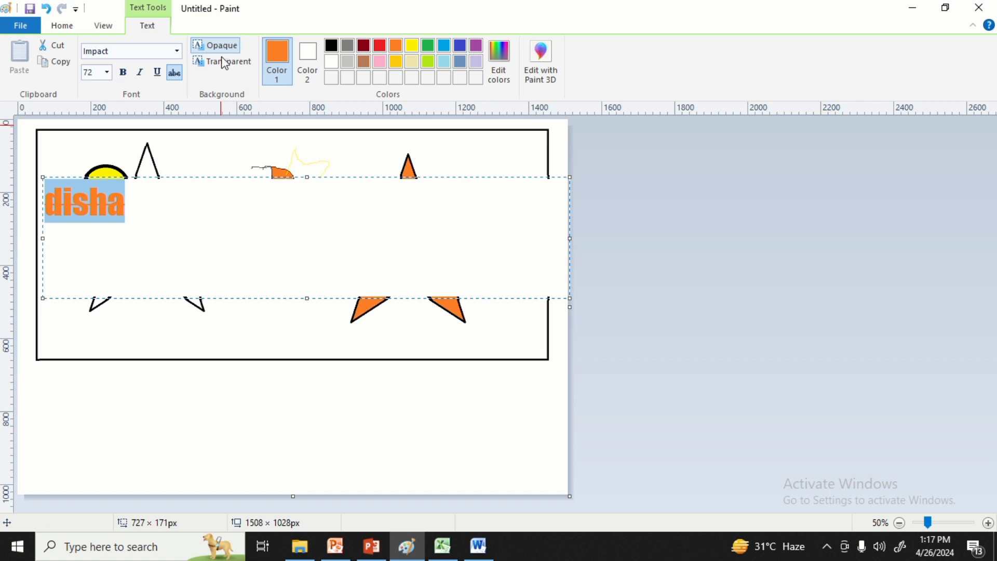
left_click(224, 68)
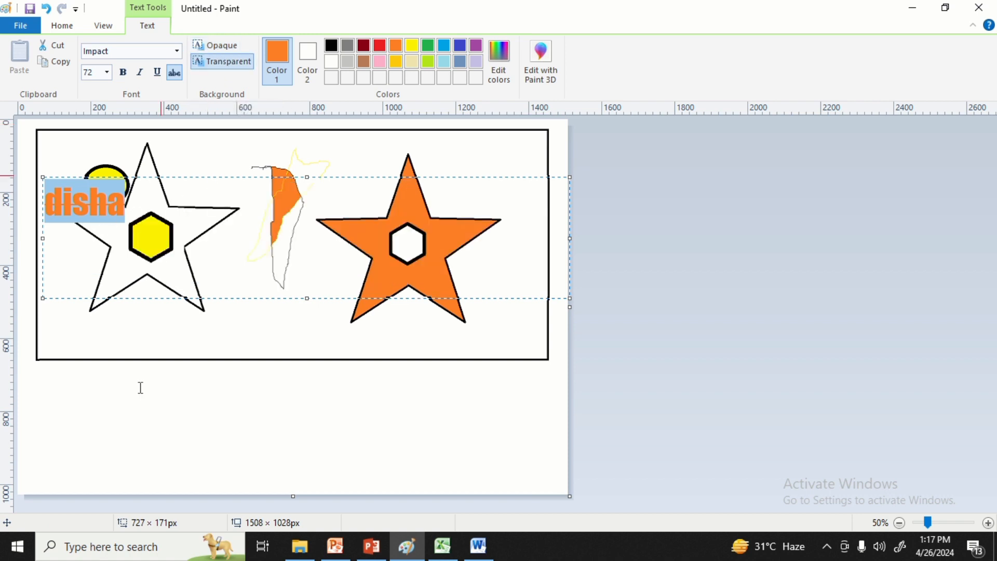
left_click(124, 420)
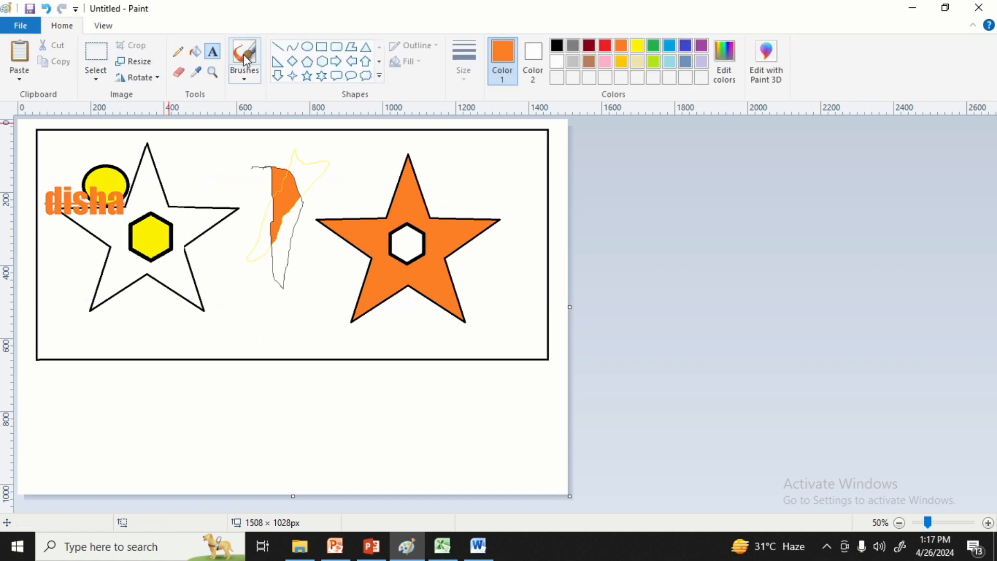
Erase strips across the orange fill of the freehand shape and enlarge the eraser.
left_click(179, 76)
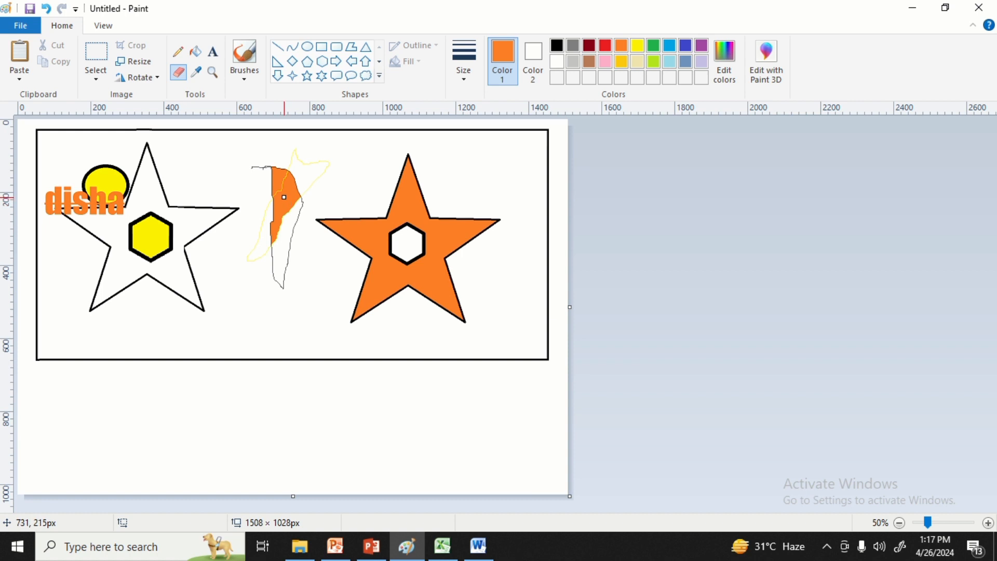
mouse_move(285, 197)
left_mouse_down()
mouse_move(318, 194)
mouse_move(276, 190)
mouse_move(272, 237)
mouse_move(288, 191)
mouse_move(271, 242)
mouse_move(294, 175)
left_mouse_up()
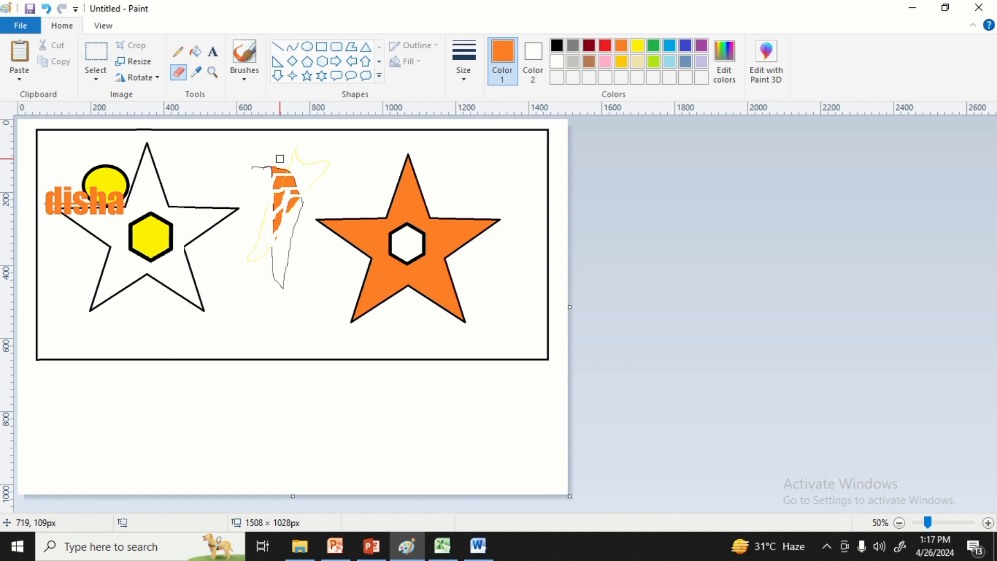
key("ctrl+plus")
key("ctrl+plus")
key("ctrl+minus")
key("ctrl+minus")
key("ctrl+minus")
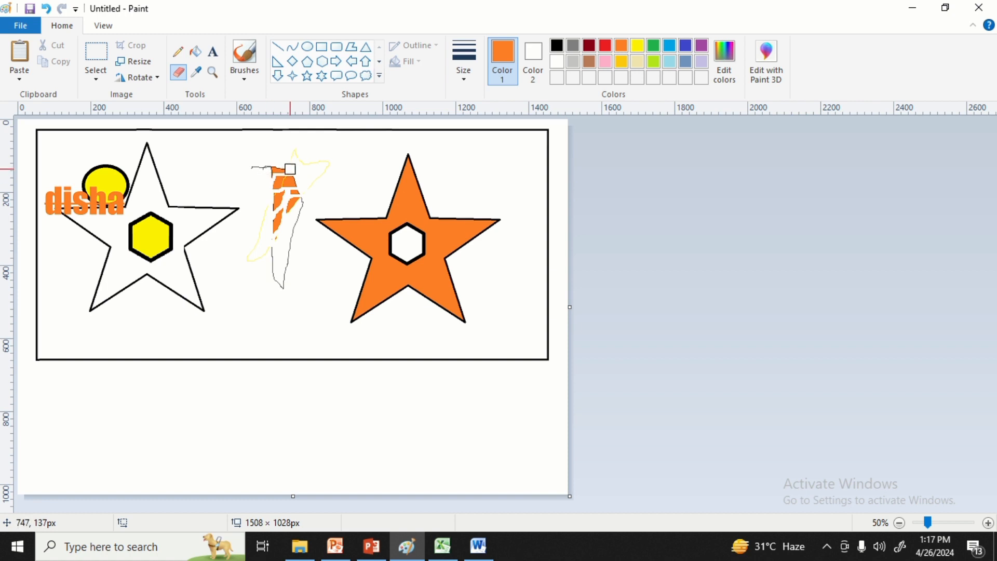
Look at the eraser sizes, and erase most of the orange fill plus parts of the frame's upper edge and the left star's right arm.
left_click(467, 83)
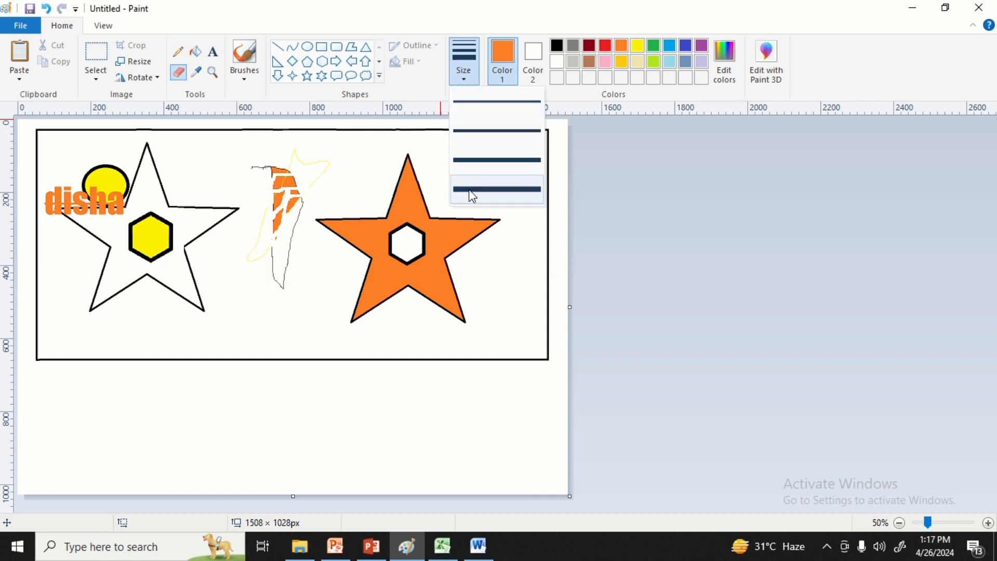
left_click(333, 168)
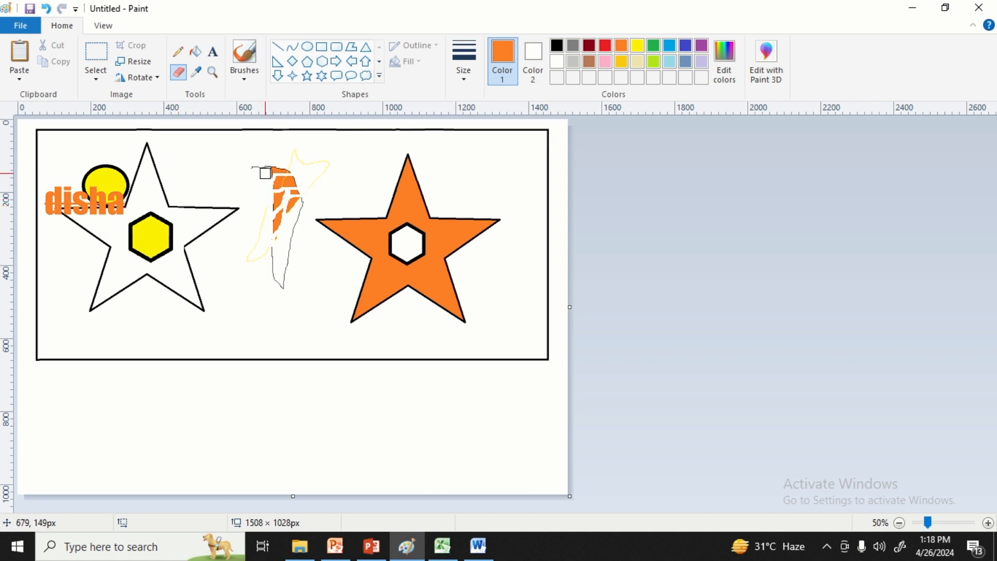
mouse_move(266, 173)
left_mouse_down()
mouse_move(279, 246)
mouse_move(303, 70)
mouse_move(263, 226)
mouse_move(219, 95)
mouse_move(258, 149)
mouse_move(218, 193)
mouse_move(262, 134)
mouse_move(277, 134)
mouse_move(241, 230)
mouse_move(295, 133)
left_mouse_up()
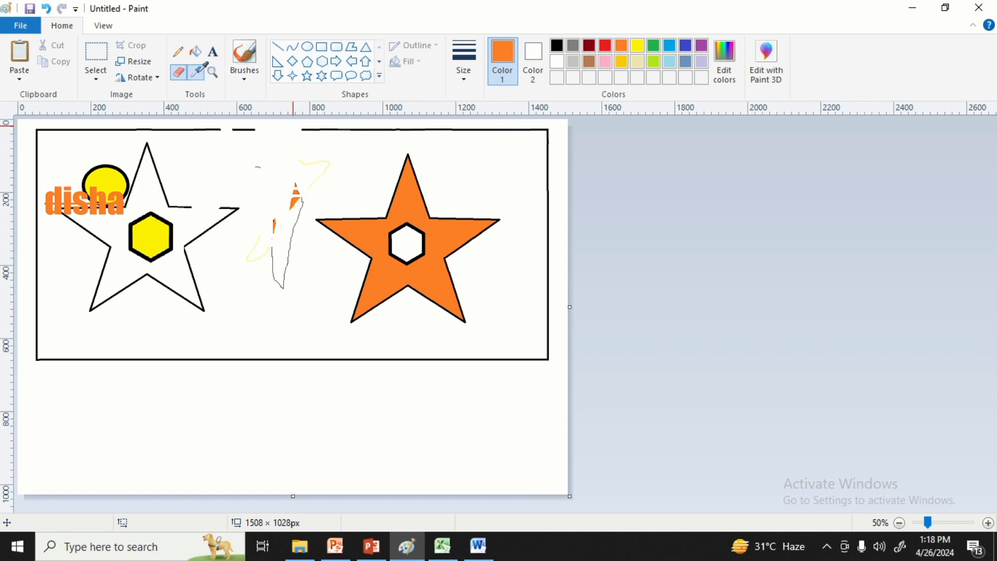
Sample yellow from the left star's hexagon as Color 1.
left_click(197, 73)
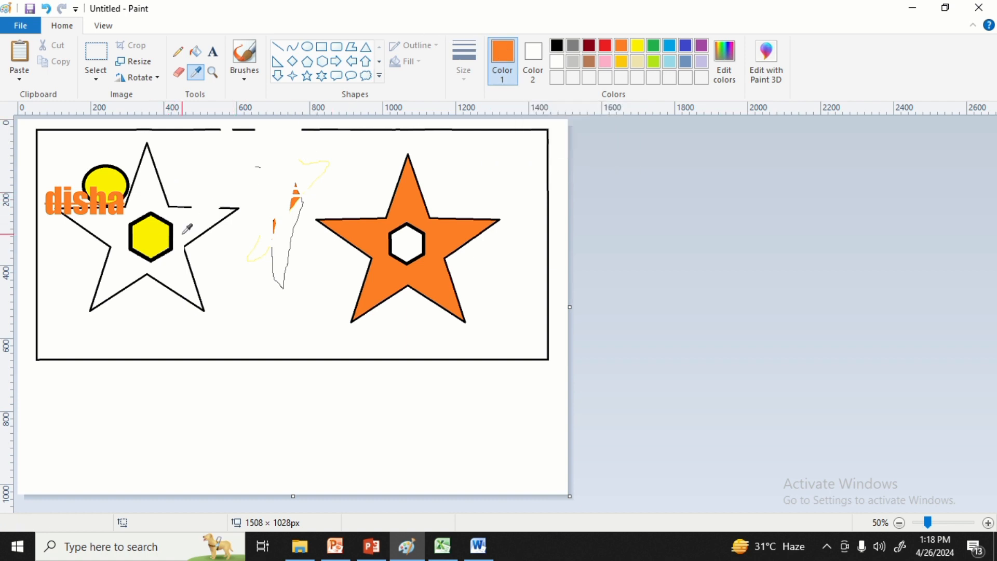
left_click(150, 235)
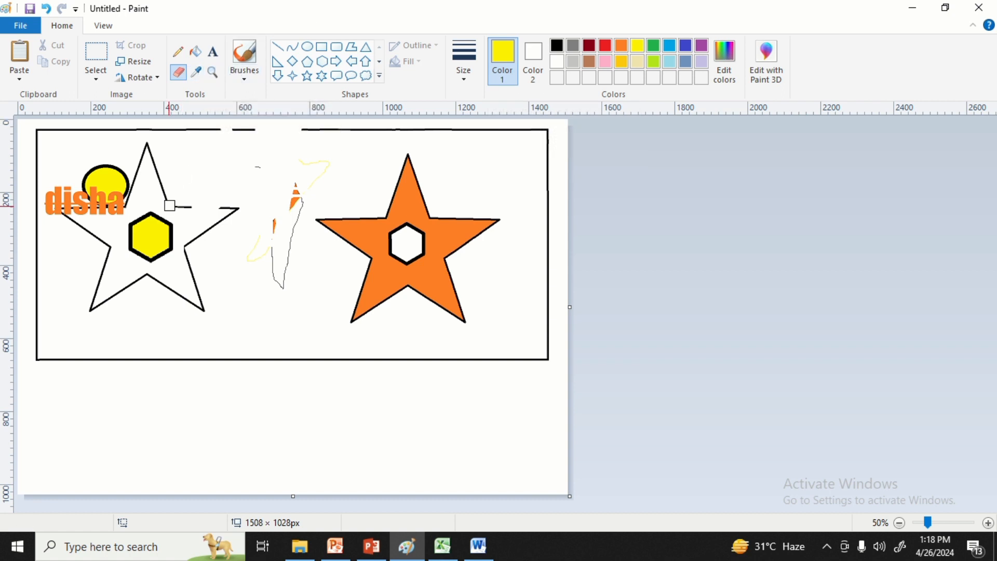
Magnify the left star to 200% and return the view to 50%.
left_click(214, 75)
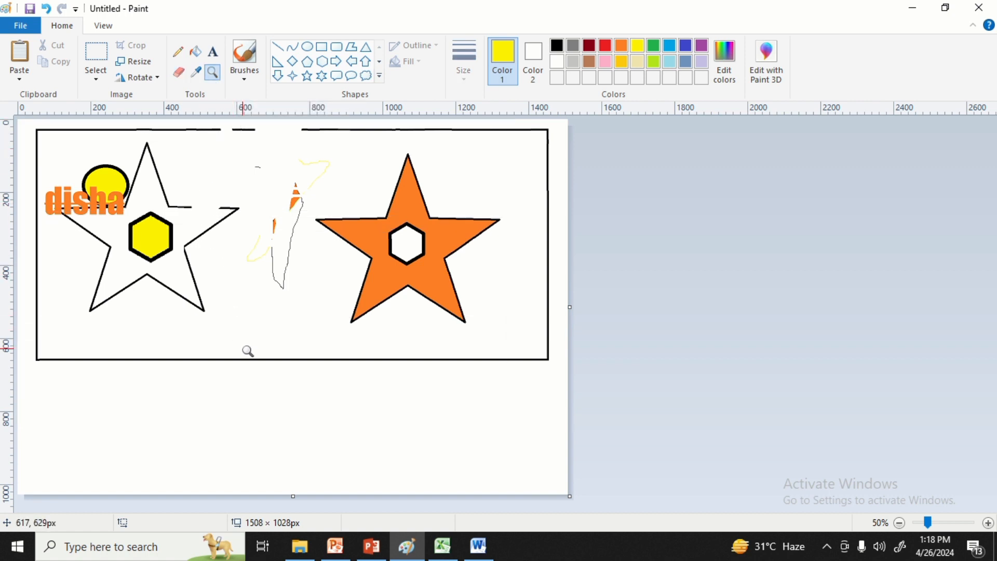
left_click(276, 281)
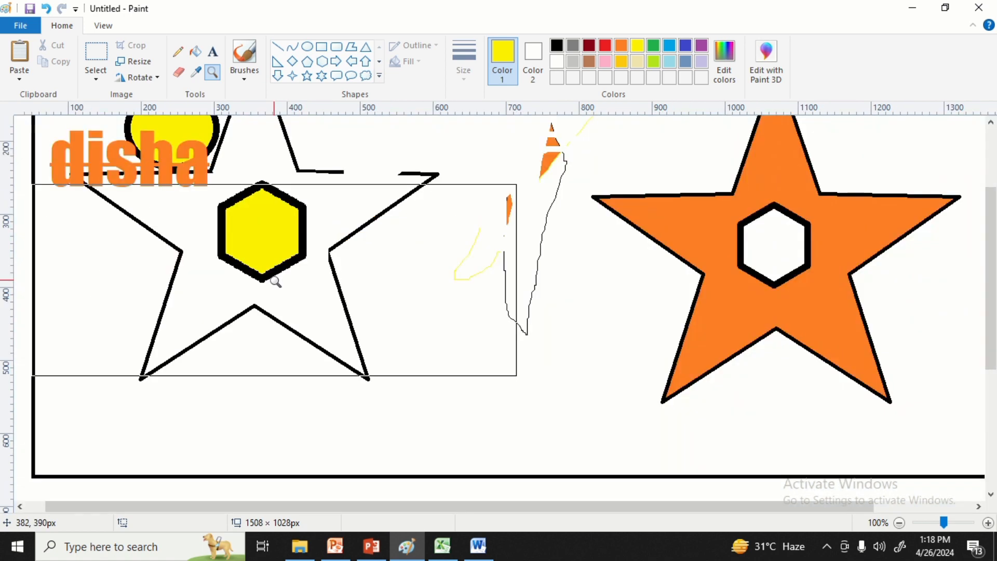
left_click(263, 218)
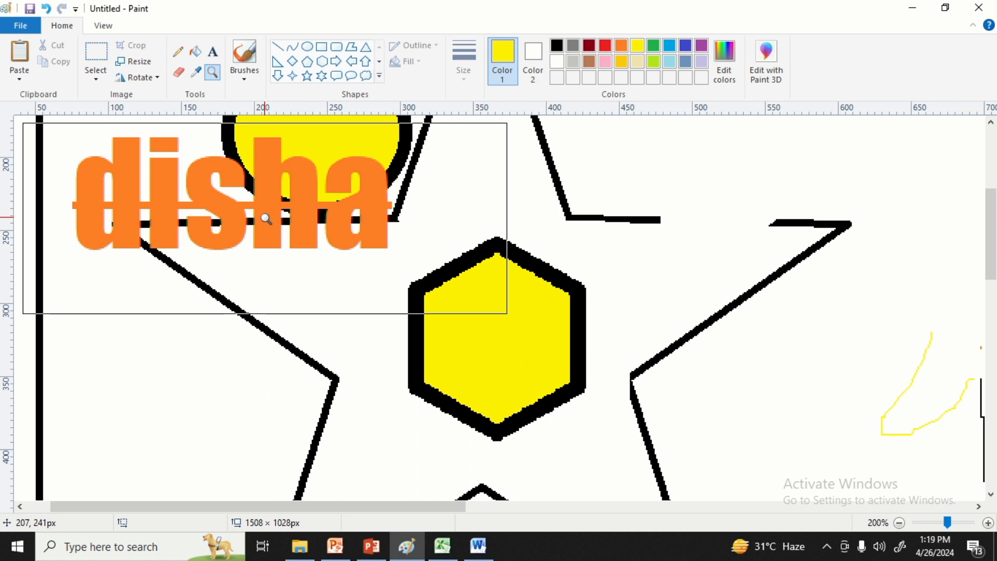
right_click(266, 218)
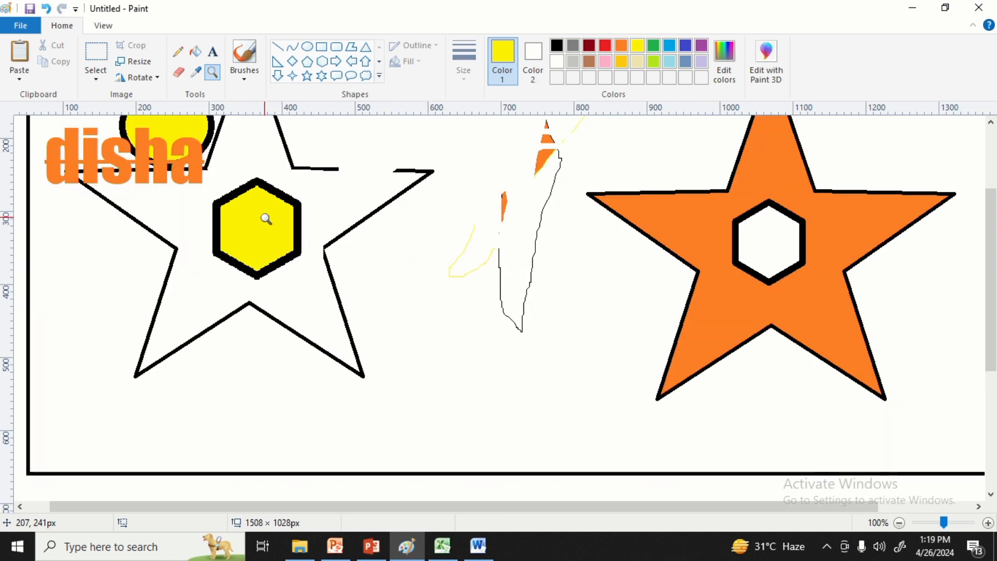
right_click(266, 219)
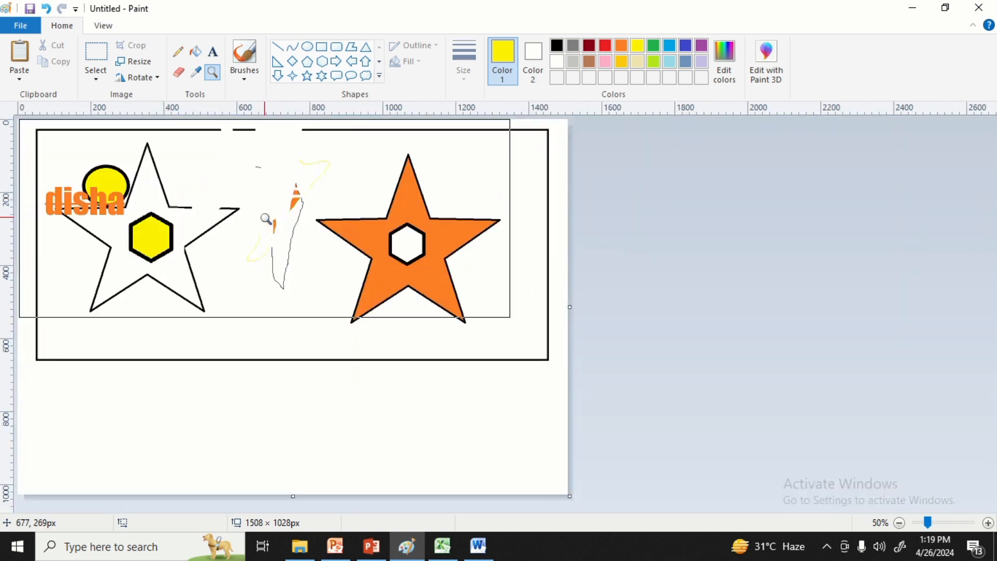
Paint a thick yellow freehand loop between the two stars with the standard brush.
left_click(245, 81)
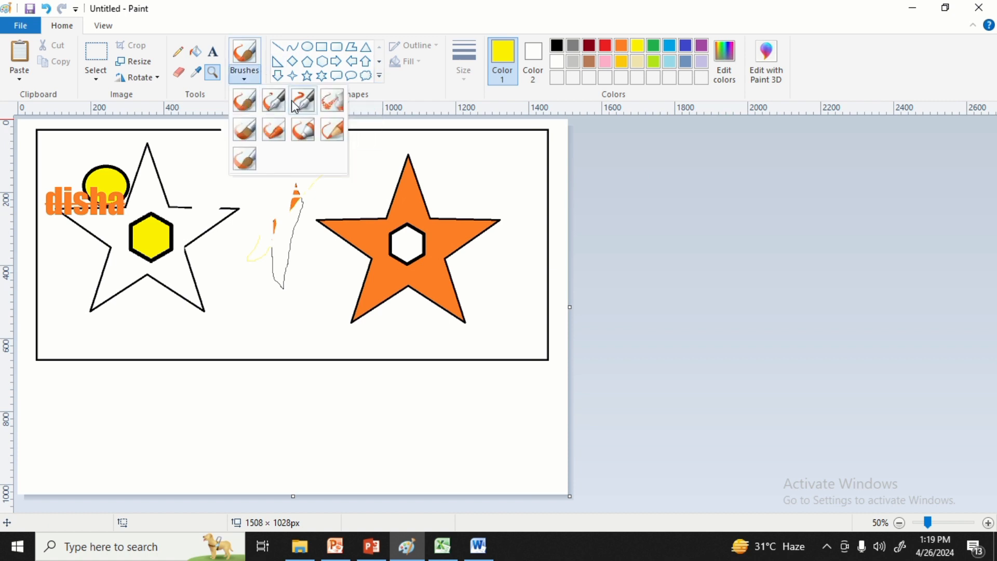
left_click(250, 107)
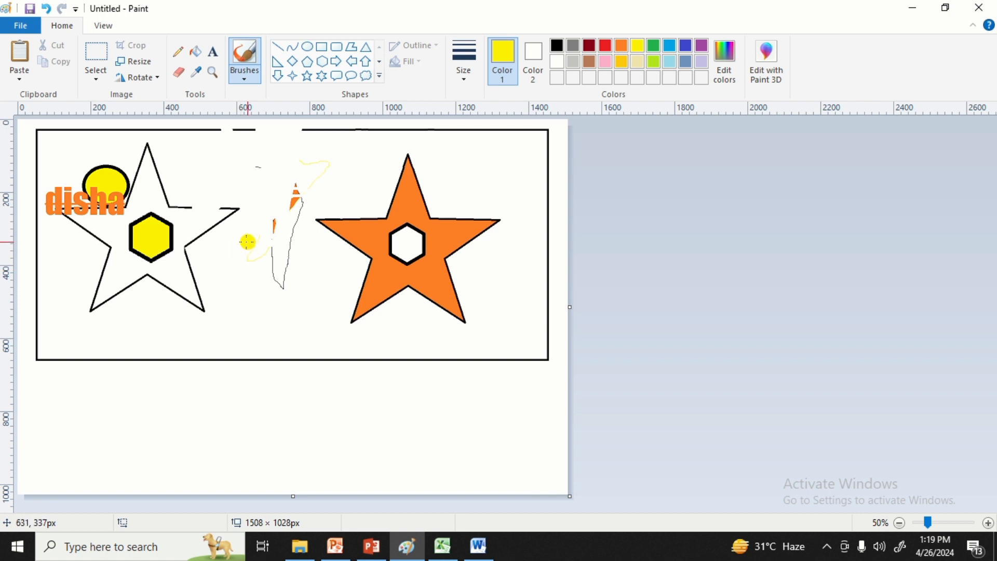
mouse_move(246, 243)
left_mouse_down()
mouse_move(275, 302)
mouse_move(273, 361)
mouse_move(240, 235)
mouse_move(266, 247)
left_mouse_up()
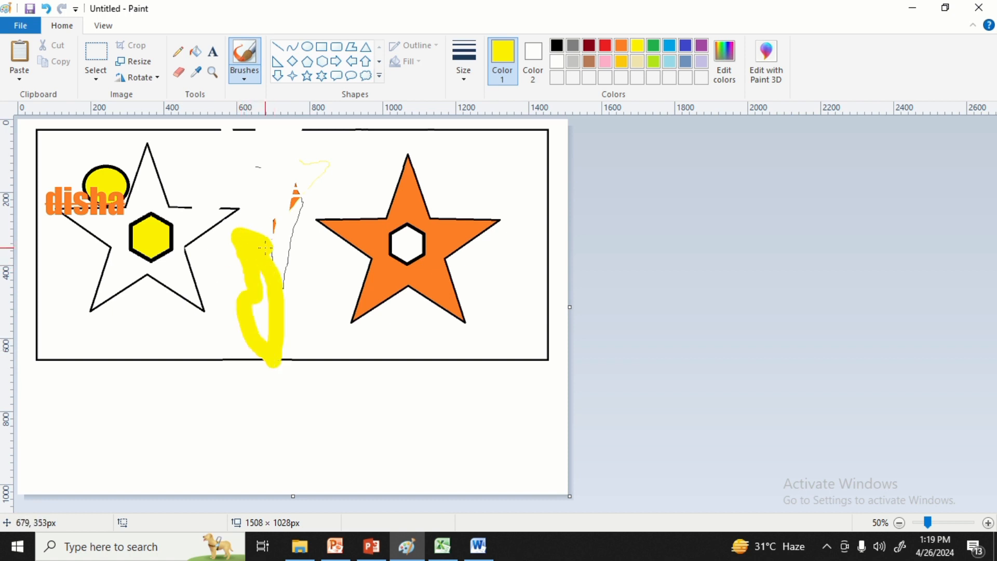
Try a yellow airbrush scribble beside the right star's lower left side, and undo it.
left_click(244, 78)
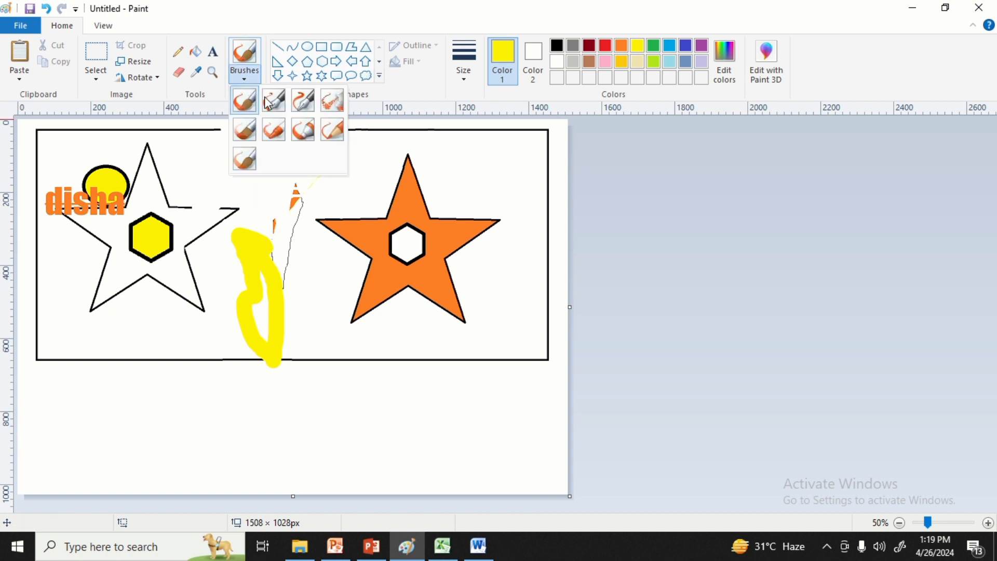
left_click(335, 99)
mouse_move(321, 260)
left_mouse_down()
mouse_move(326, 314)
mouse_move(343, 261)
mouse_move(335, 304)
mouse_move(313, 239)
left_mouse_up()
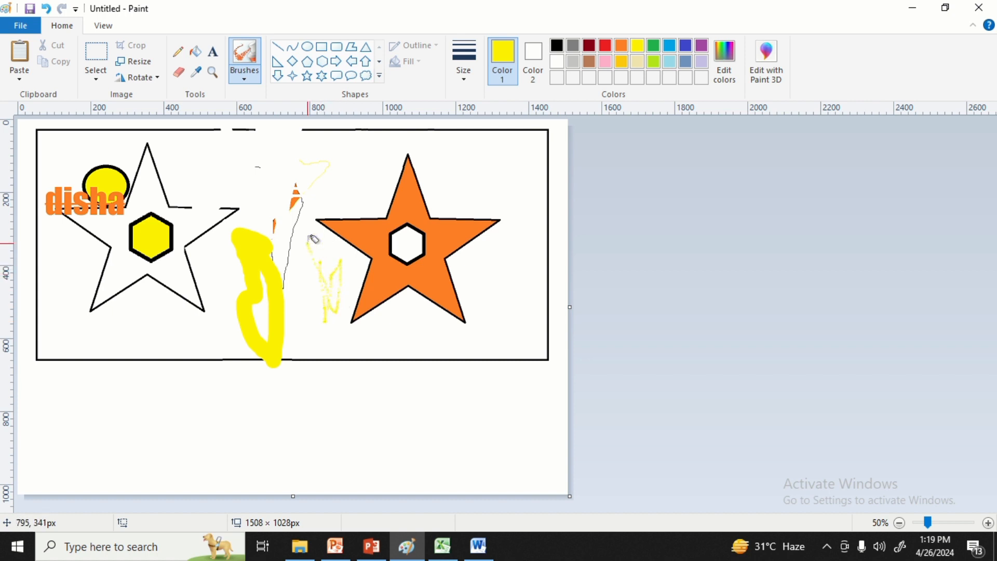
key("ctrl+z")
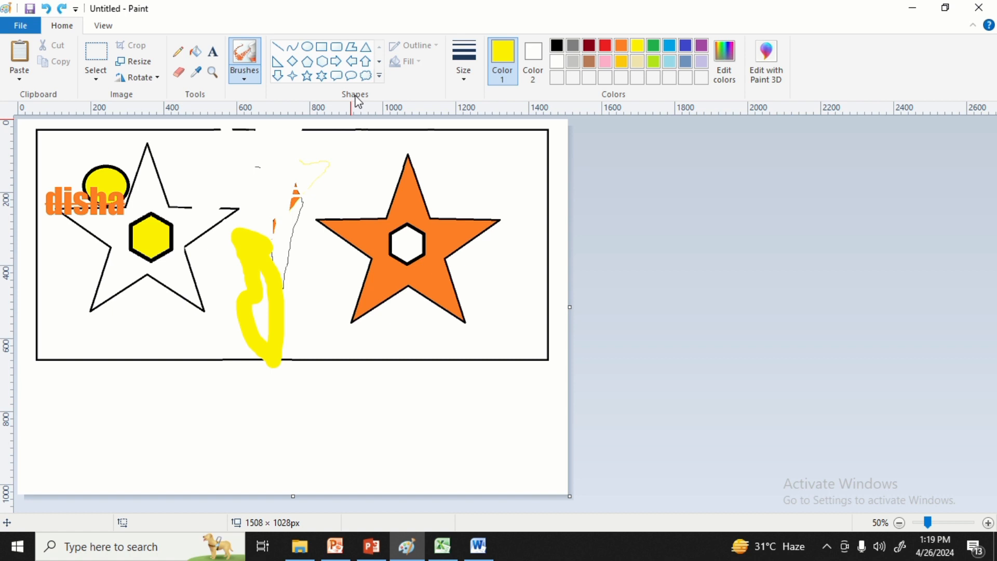
Draw a cloud callout about 481 × 151 px below the frame and color its outline red.
left_click(383, 81)
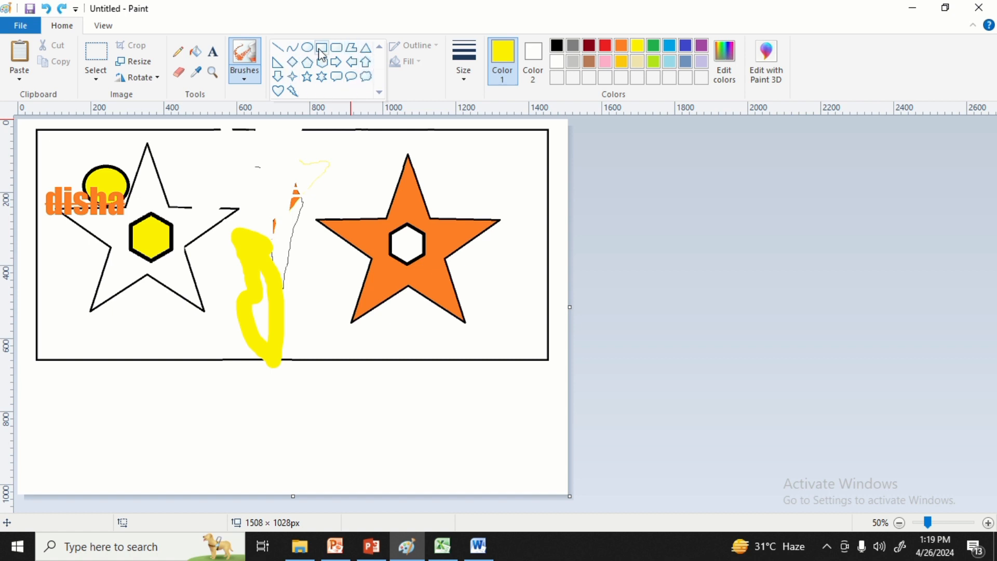
left_click(365, 77)
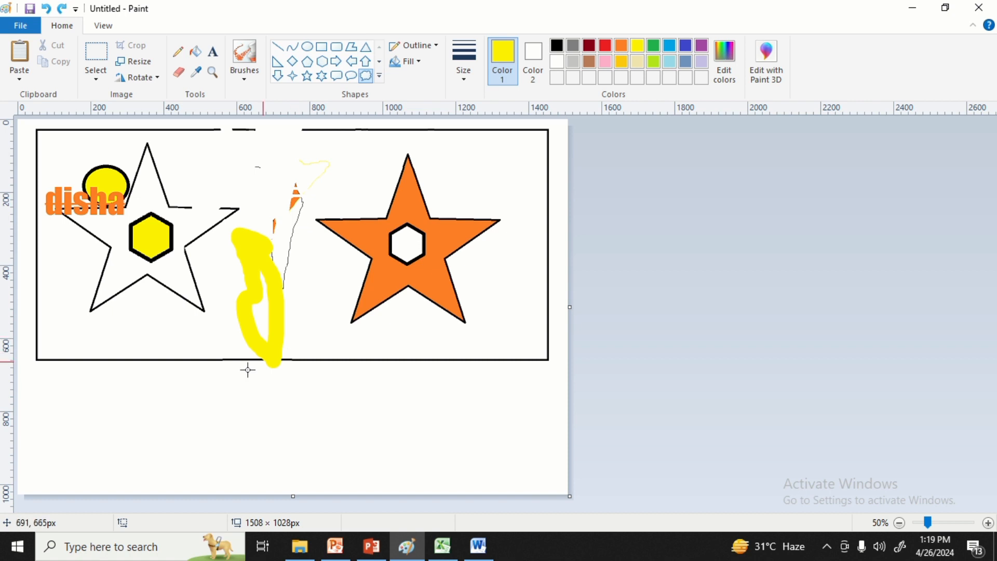
left_click_drag(129, 401, 306, 457)
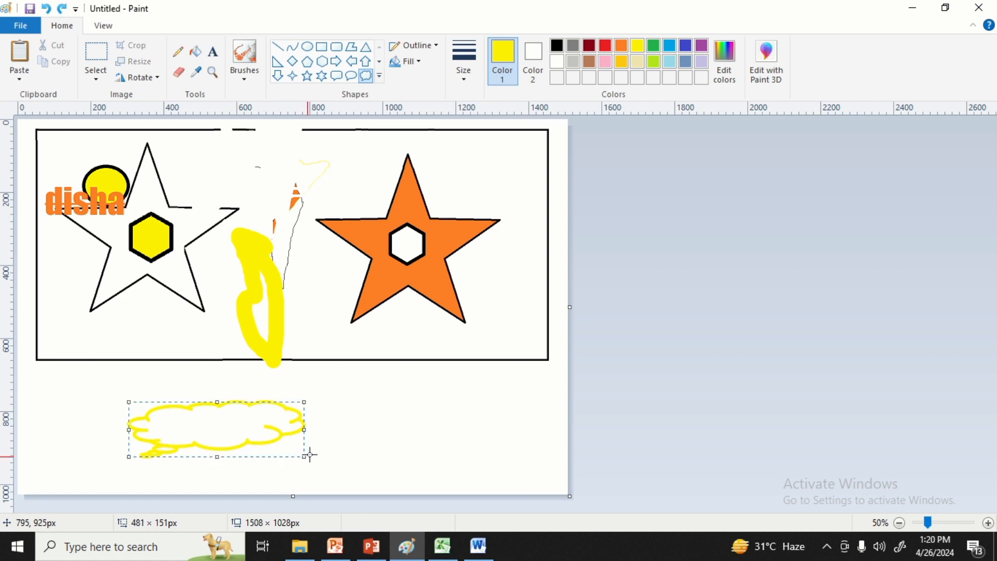
left_click(606, 45)
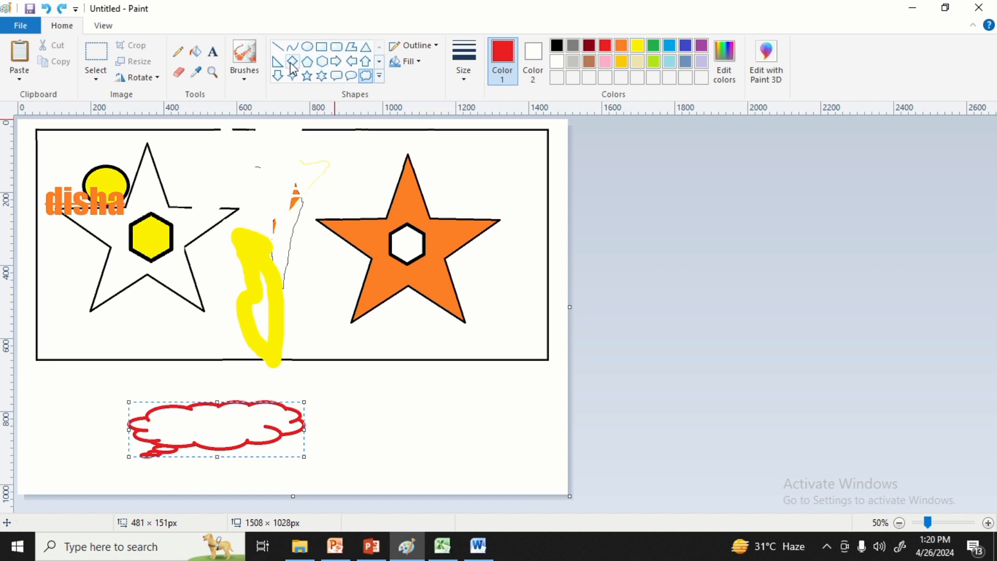
Draw a red horizontal line about 357 px long beside the cloud callout, and below it an upward-bowed curve about 395 px wide.
left_click(281, 47)
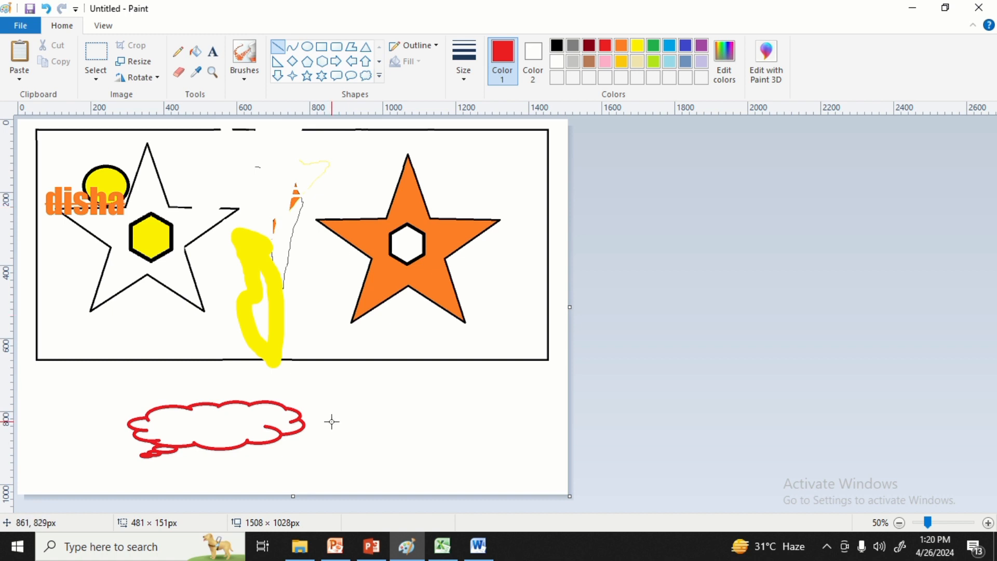
mouse_move(350, 406)
left_mouse_down()
mouse_move(452, 395)
mouse_move(447, 411)
mouse_move(483, 407)
left_mouse_up()
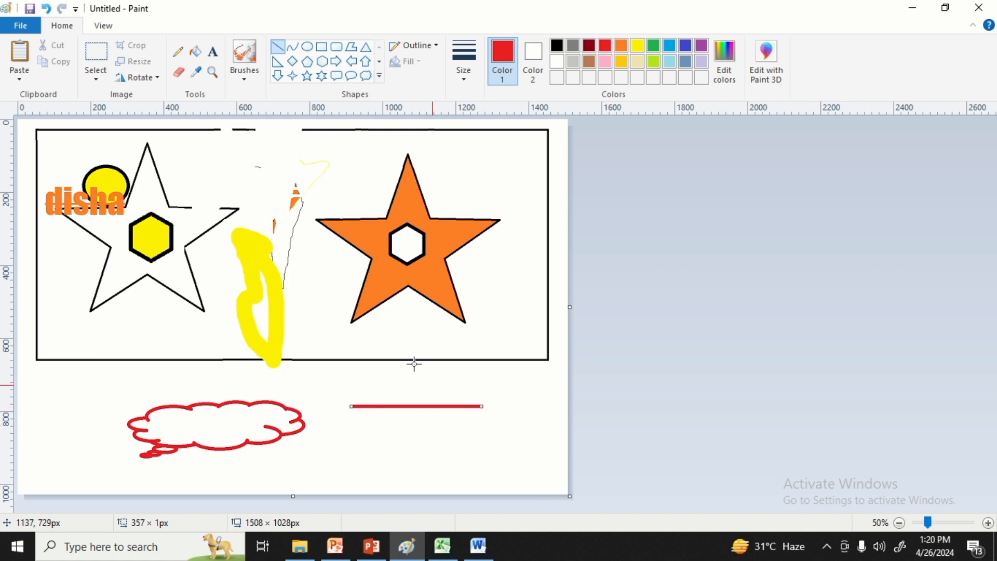
left_click(293, 49)
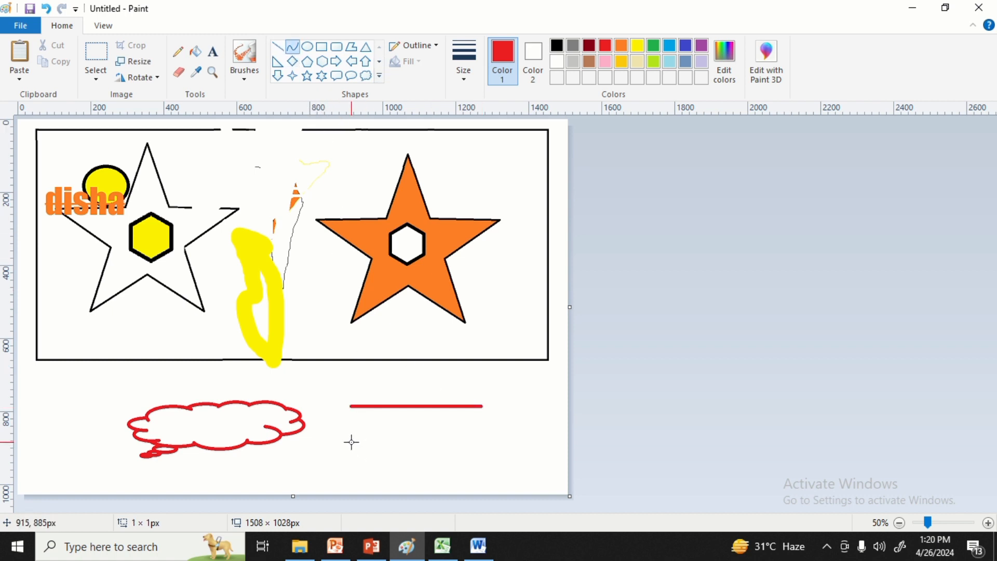
left_click_drag(351, 443, 497, 442)
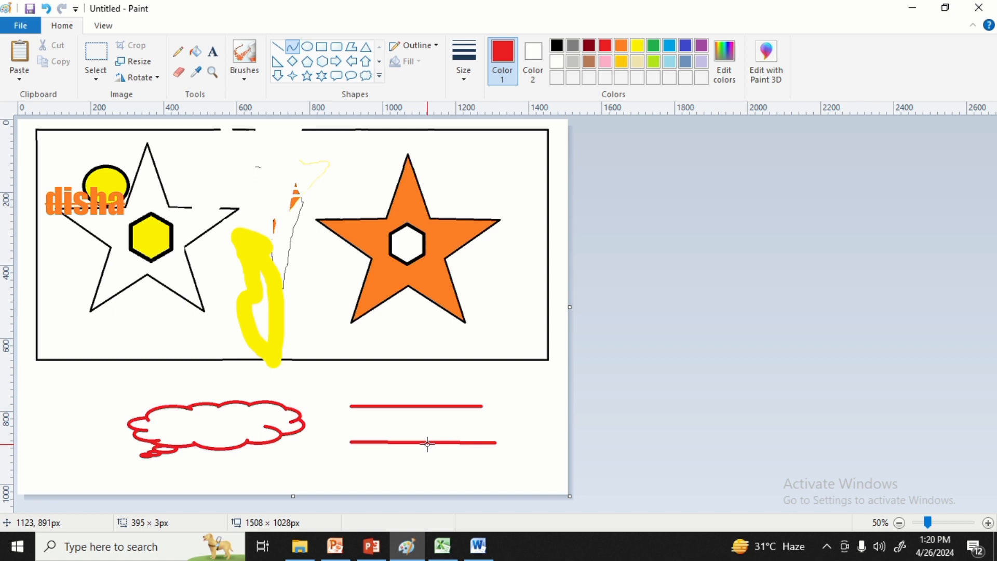
left_click_drag(427, 444, 421, 407)
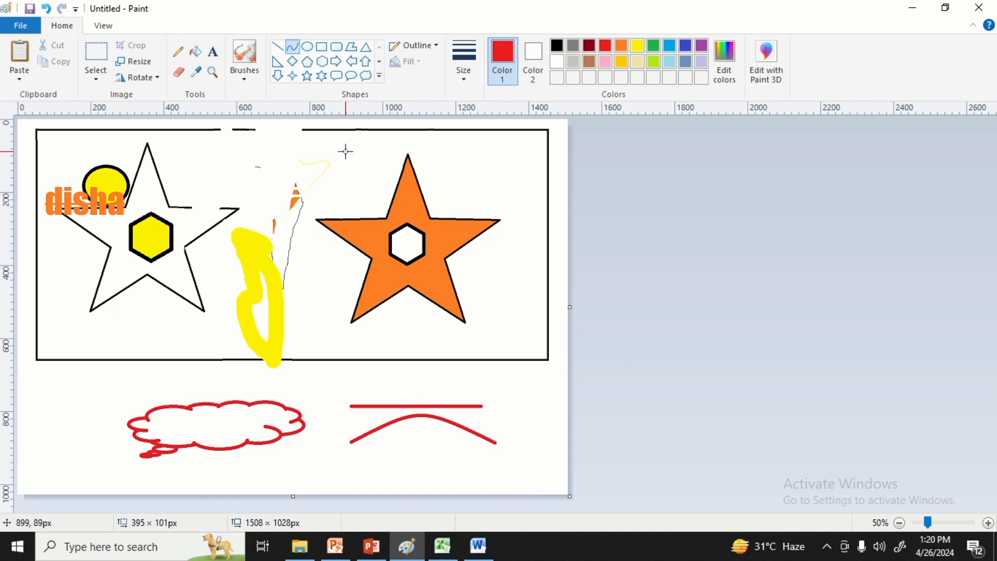
Clear the whole drawing from the canvas.
left_click(354, 74)
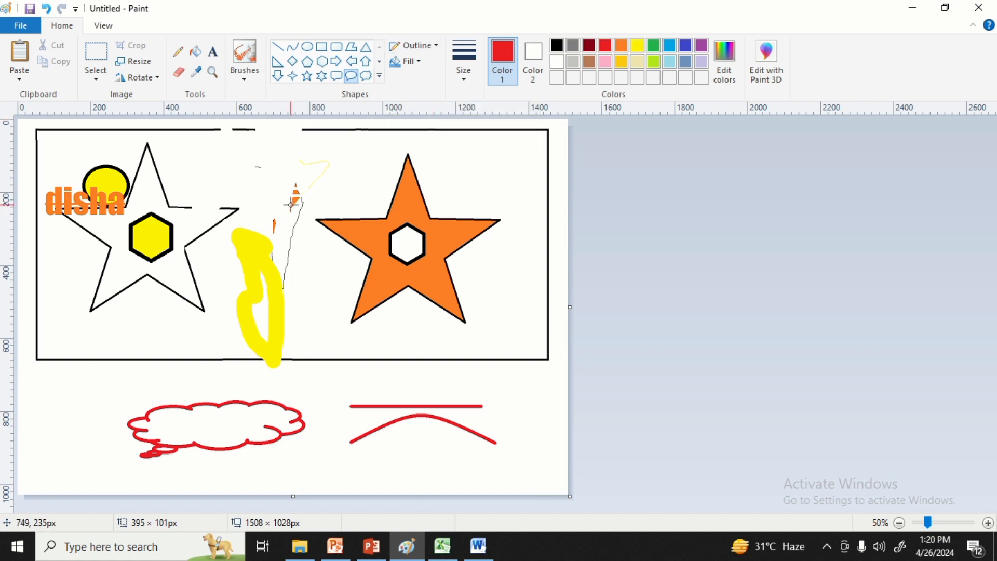
key("ctrl+a")
key("Delete")
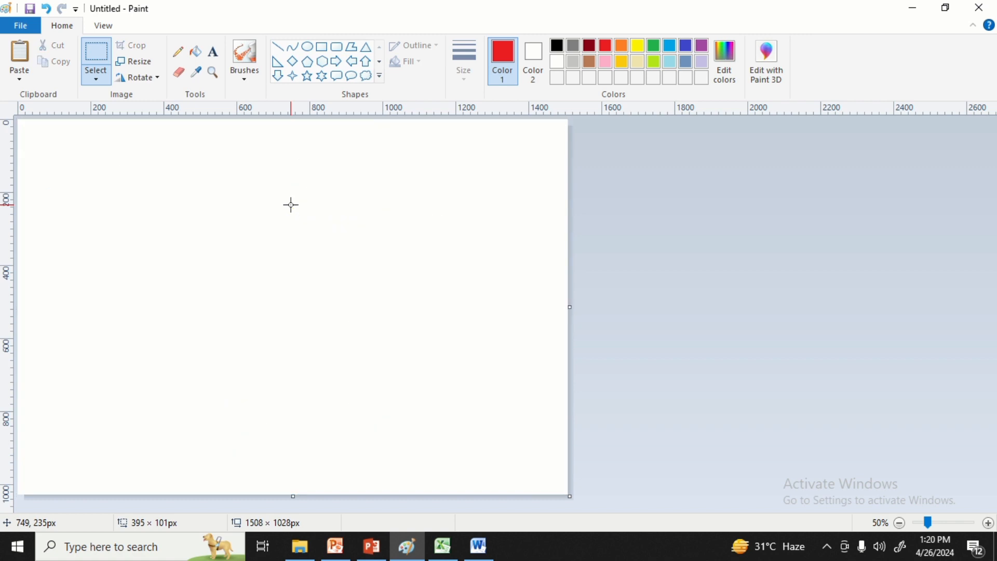
Draw a red ellipse about 105 × 119 px, thicken its outline into a heavy ring, and move it to the canvas's upper middle.
left_click(309, 49)
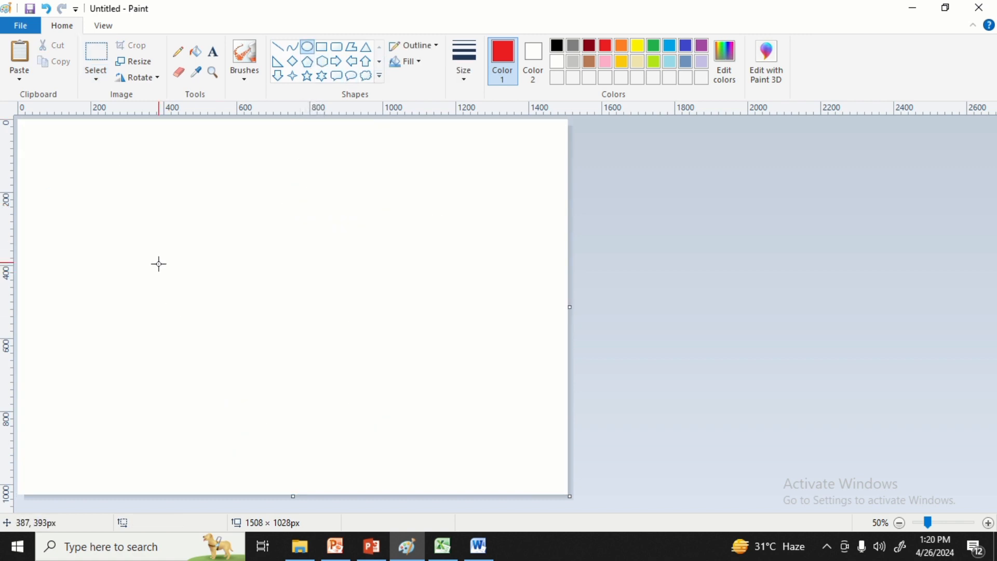
left_click_drag(159, 264, 198, 307)
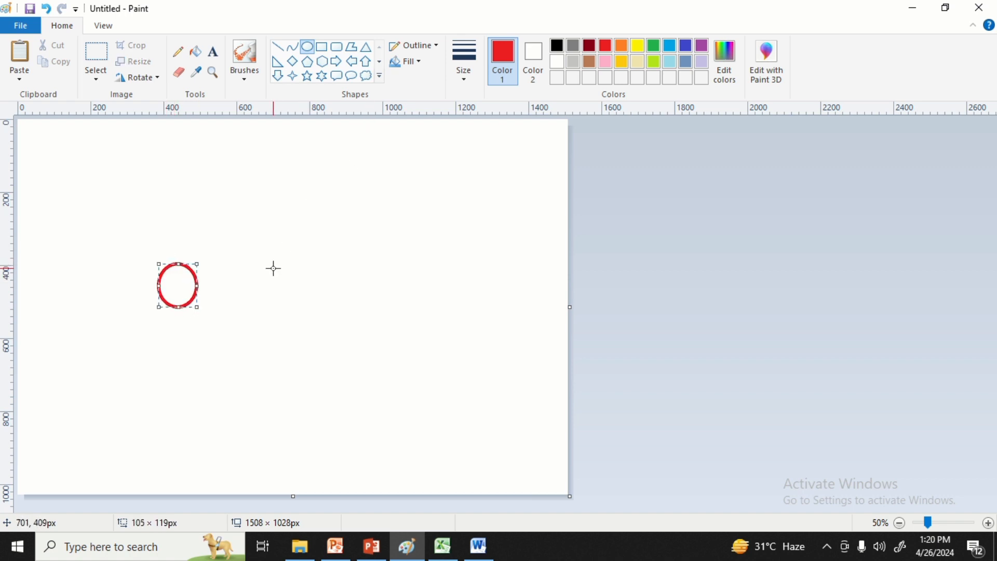
key("ctrl+plus")
key("ctrl+plus")
key("ctrl+plus")
key("ctrl+plus")
key("ctrl+plus")
key("ctrl+plus")
key("ctrl+plus")
key("ctrl+plus")
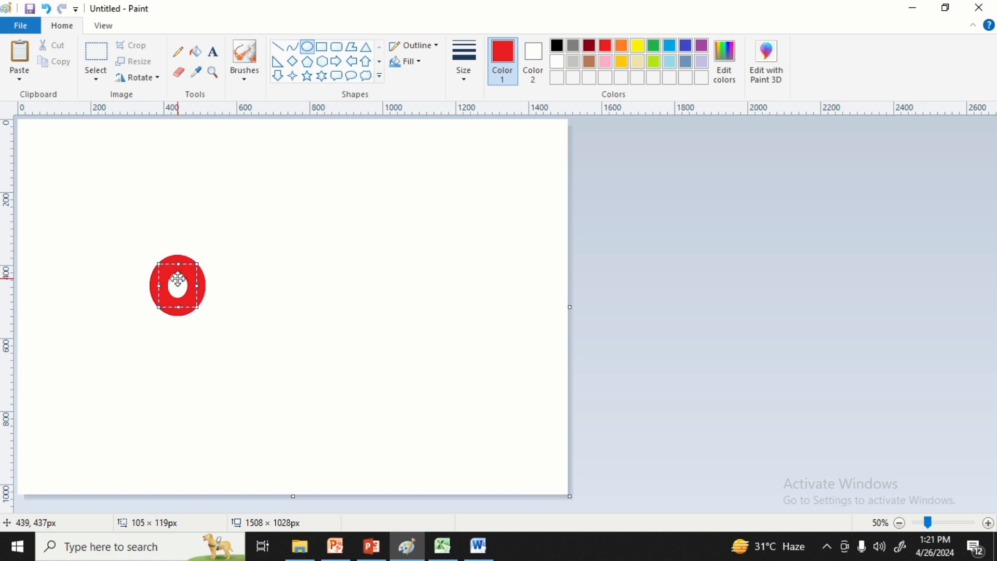
left_click_drag(179, 281, 259, 178)
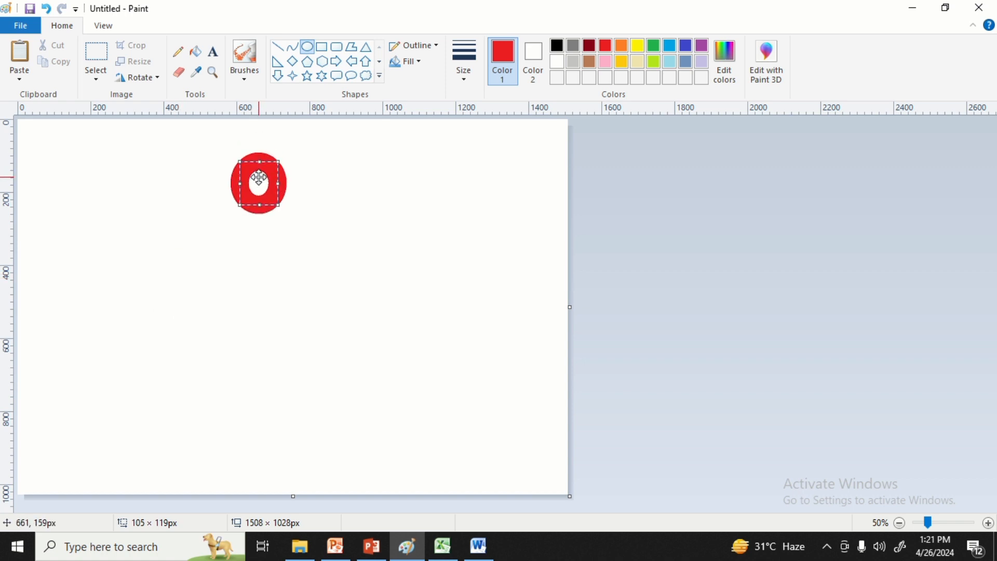
left_click(438, 48)
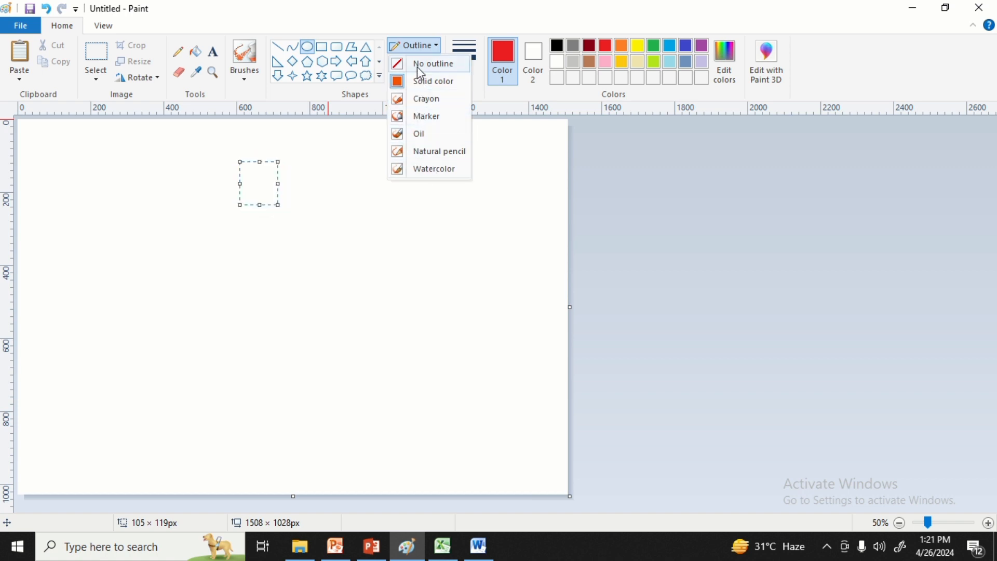
left_click(340, 155)
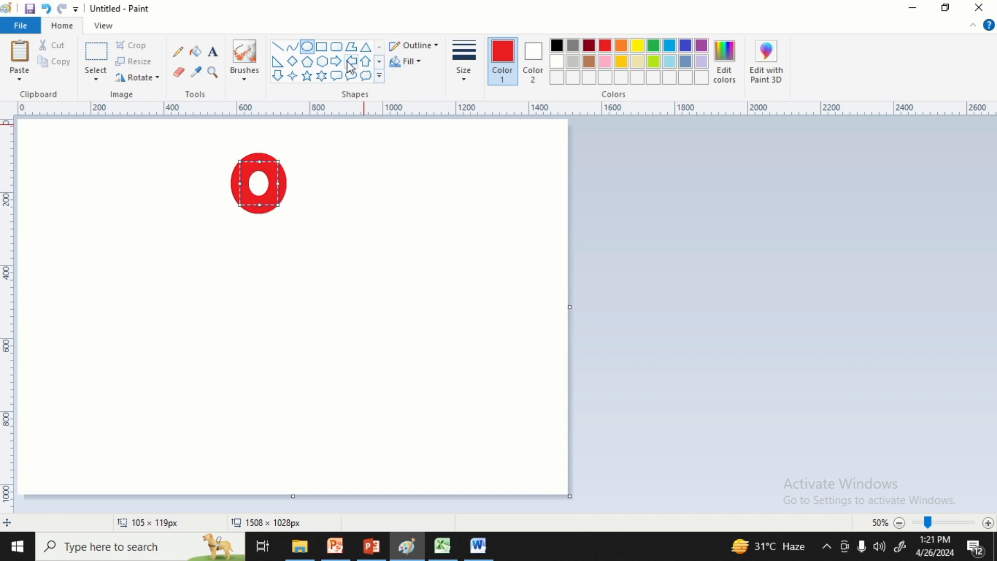
Draw a red rounded rectangle about 265 × 317 px, thin its outline, and move it so that it frames the ring.
left_click(338, 46)
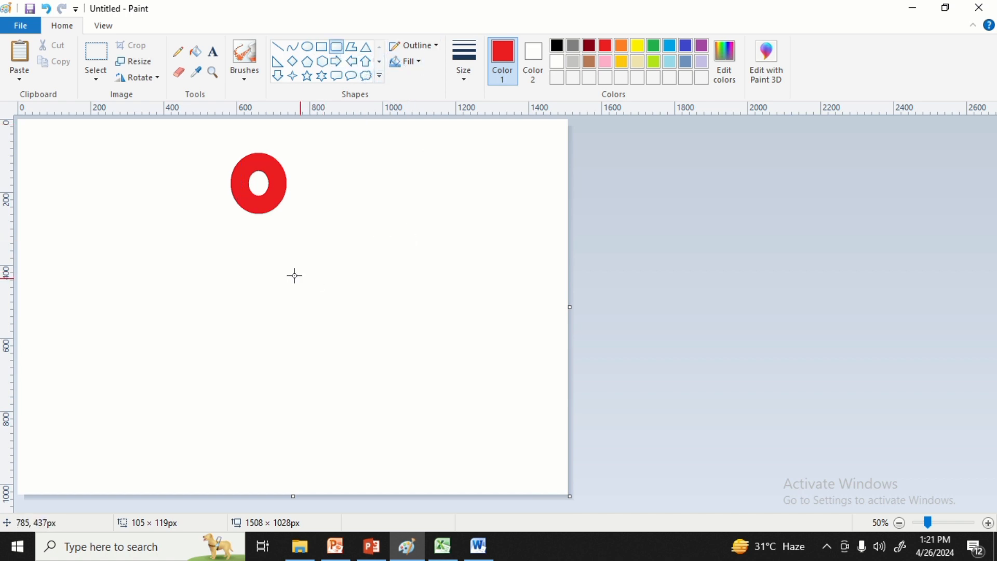
left_click_drag(296, 272, 393, 387)
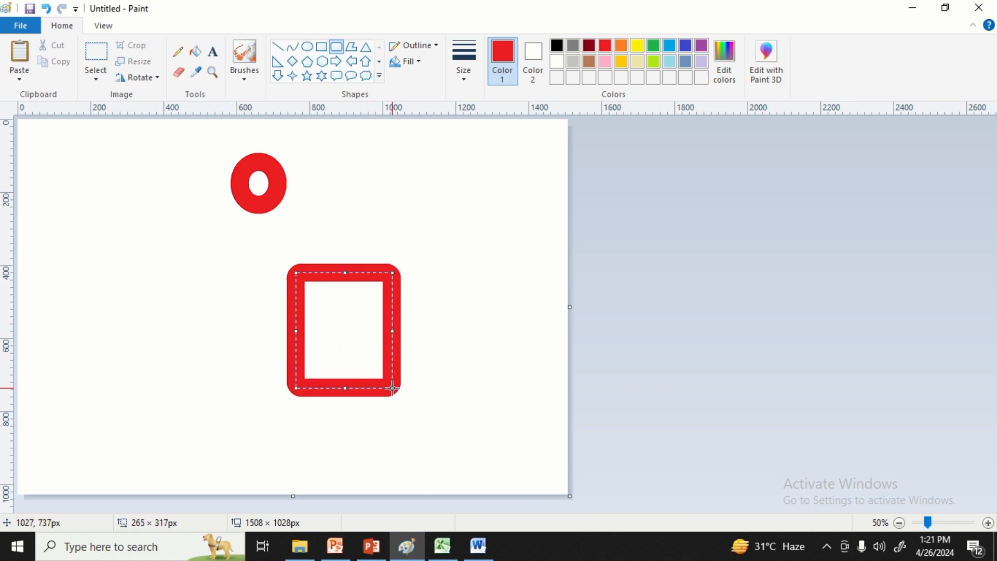
key("ctrl+minus")
key("ctrl+minus")
key("ctrl+minus")
key("ctrl+minus")
key("ctrl+minus")
key("ctrl+minus")
key("ctrl+minus")
key("ctrl+minus")
key("ctrl+minus")
key("ctrl+minus")
key("ctrl+minus")
key("ctrl+minus")
key("ctrl+minus")
key("ctrl+minus")
key("ctrl+minus")
key("ctrl+minus")
key("ctrl+minus")
key("ctrl+minus")
key("ctrl+minus")
key("ctrl+minus")
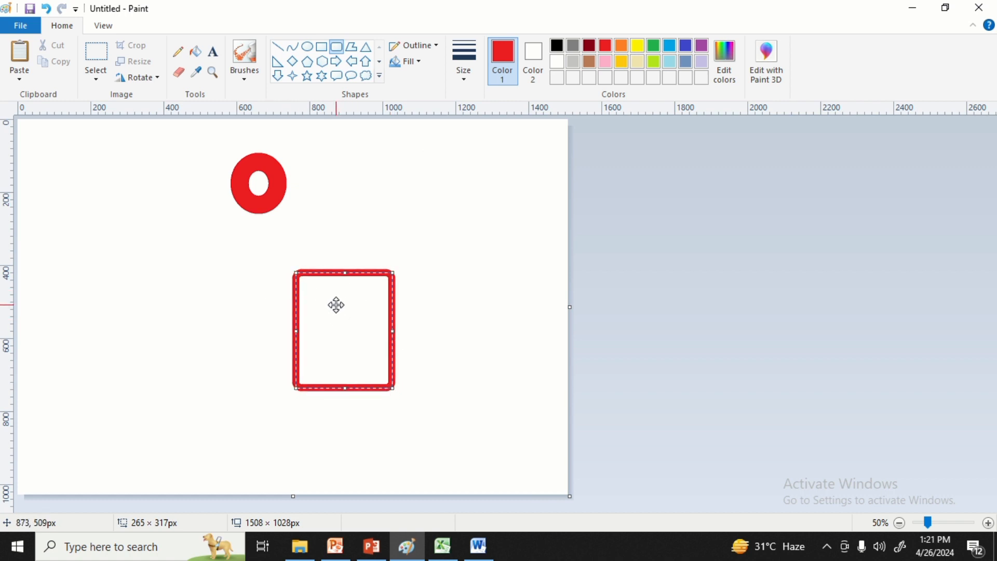
left_click_drag(337, 305, 249, 166)
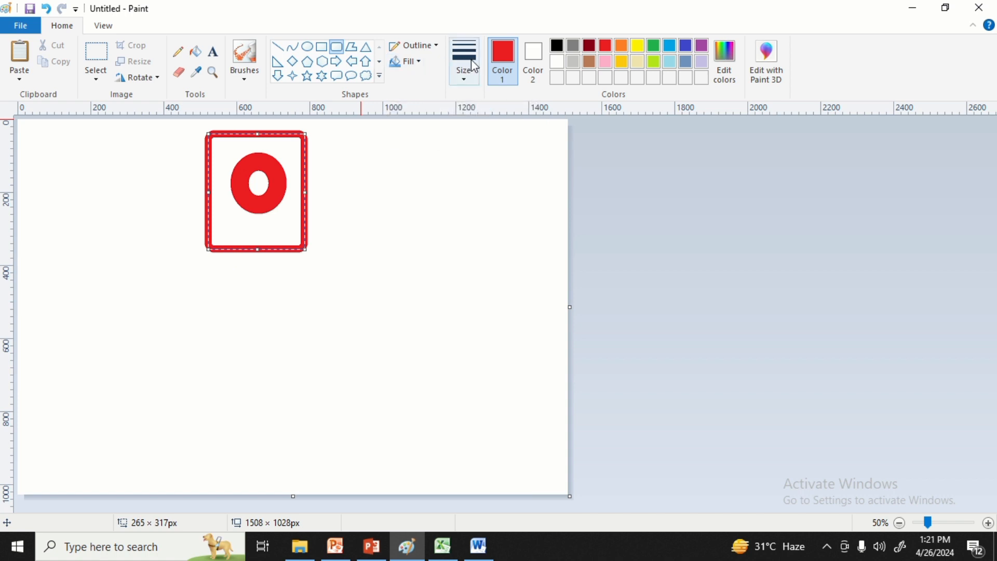
left_click(423, 64)
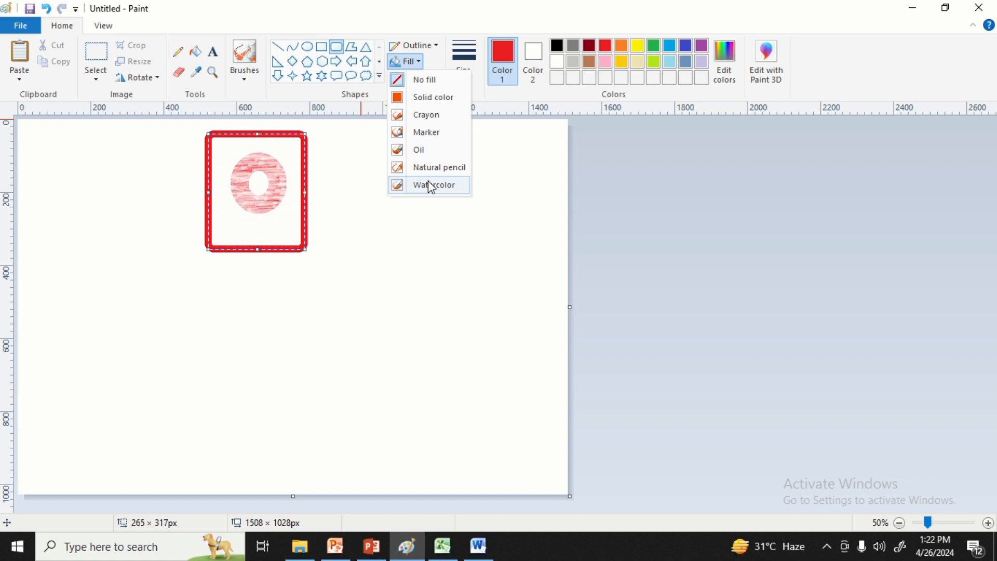
left_click(404, 232)
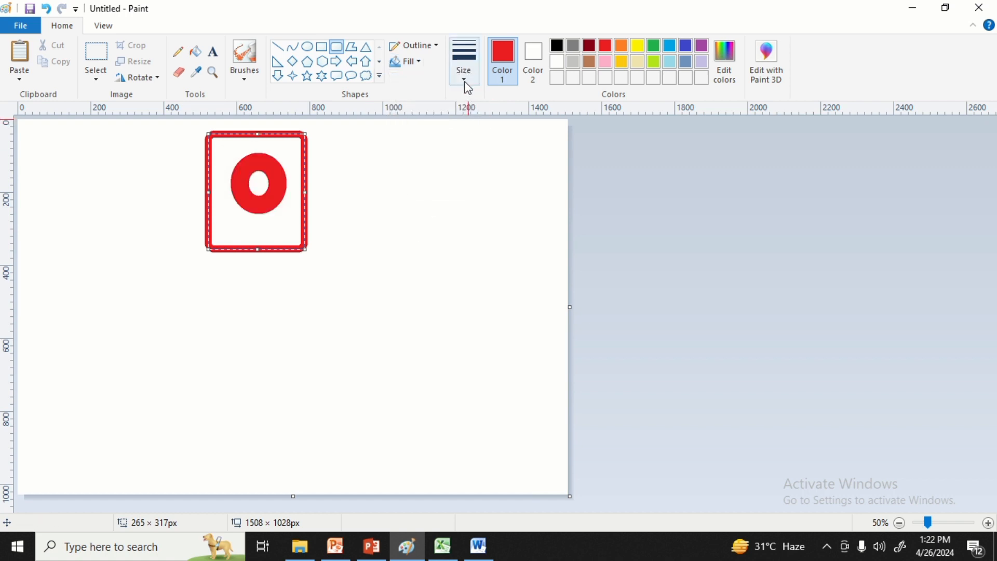
left_click(468, 86)
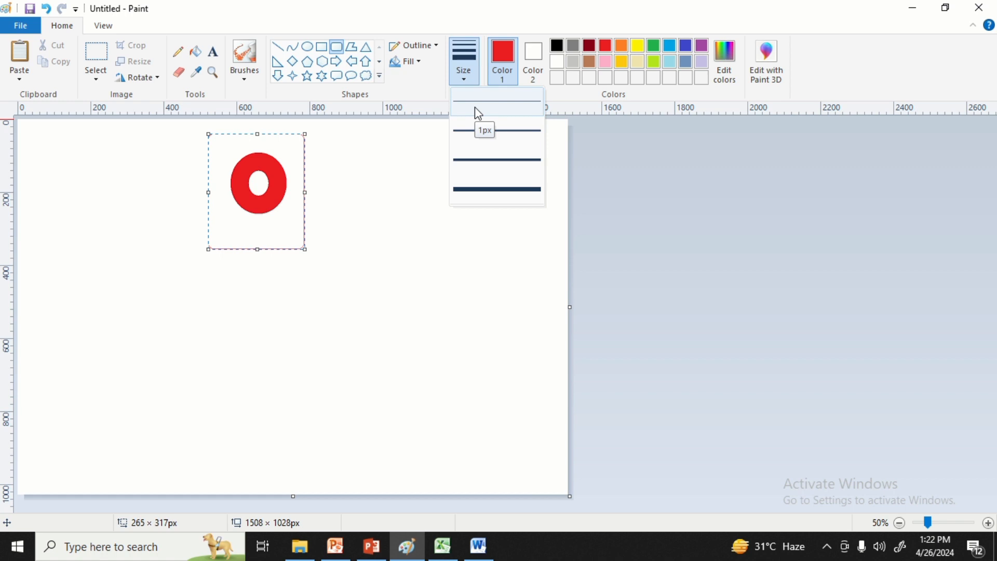
left_click(453, 190)
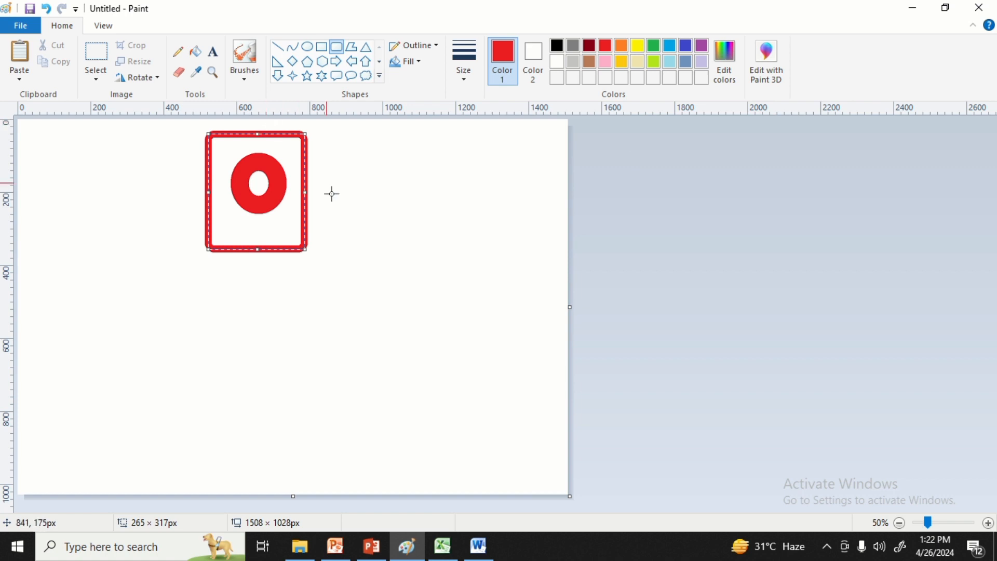
Set the background color (Color 2) to yellow and delete the entire canvas content so that yellow fills it.
left_click(350, 234)
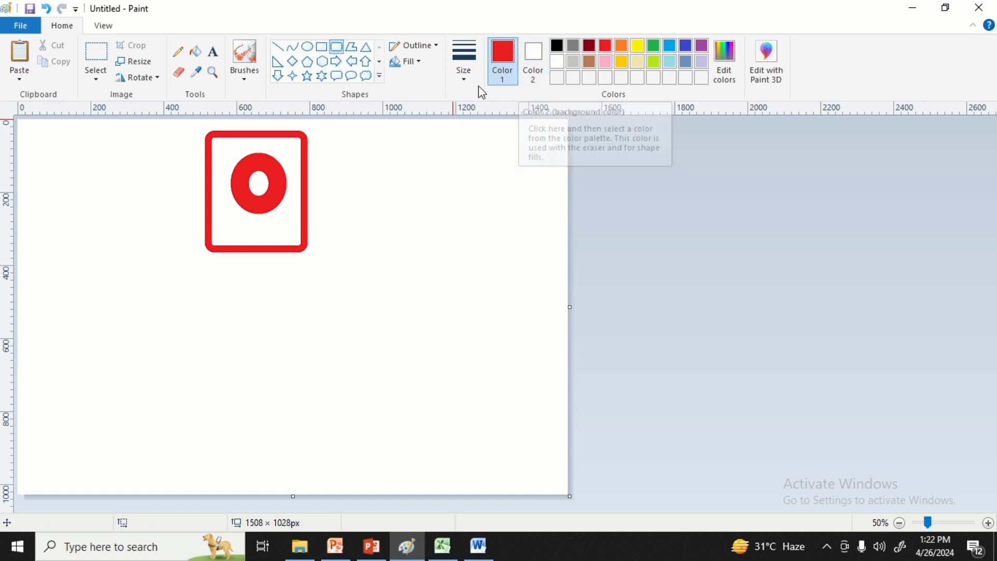
left_click(534, 61)
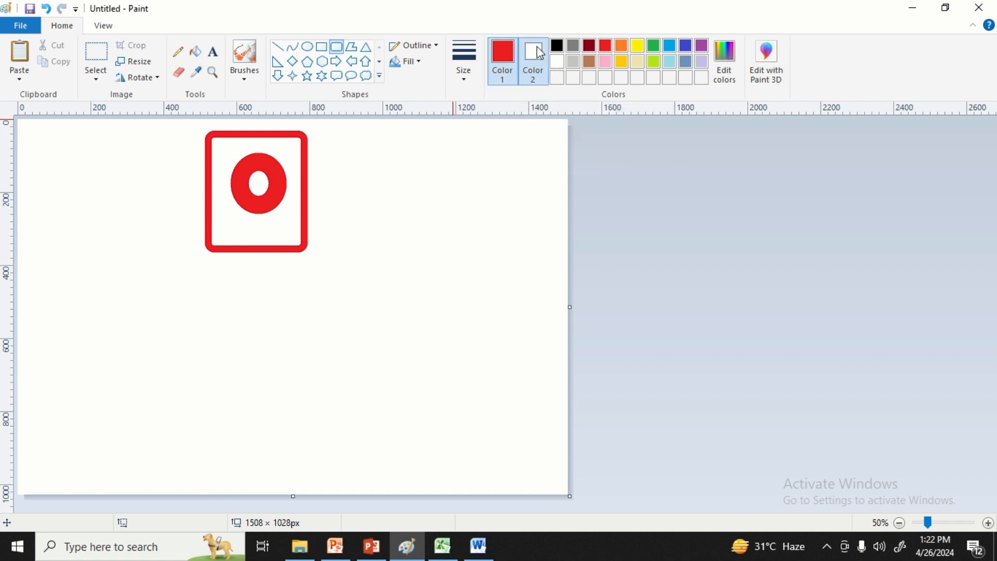
left_click(638, 46)
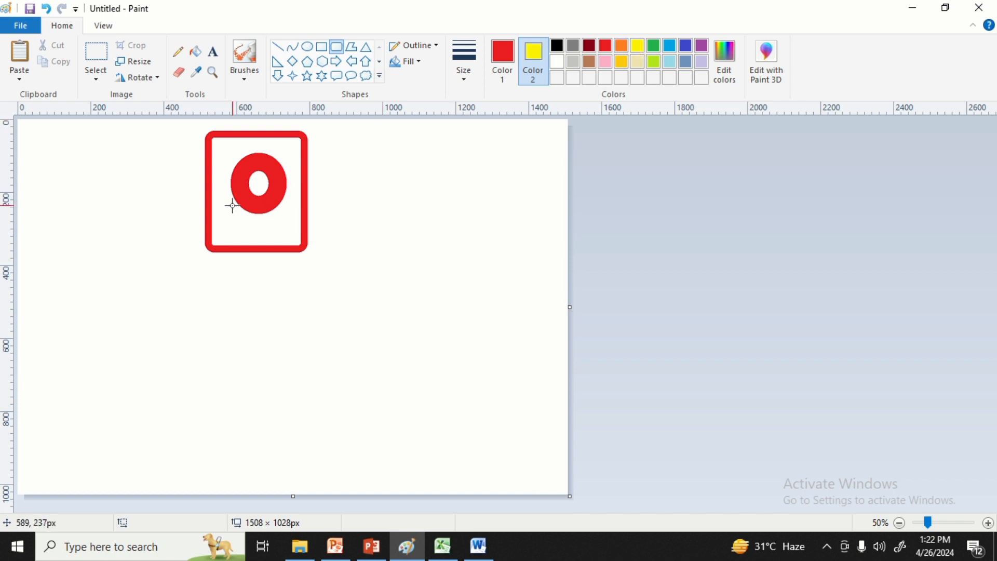
key("ctrl+a")
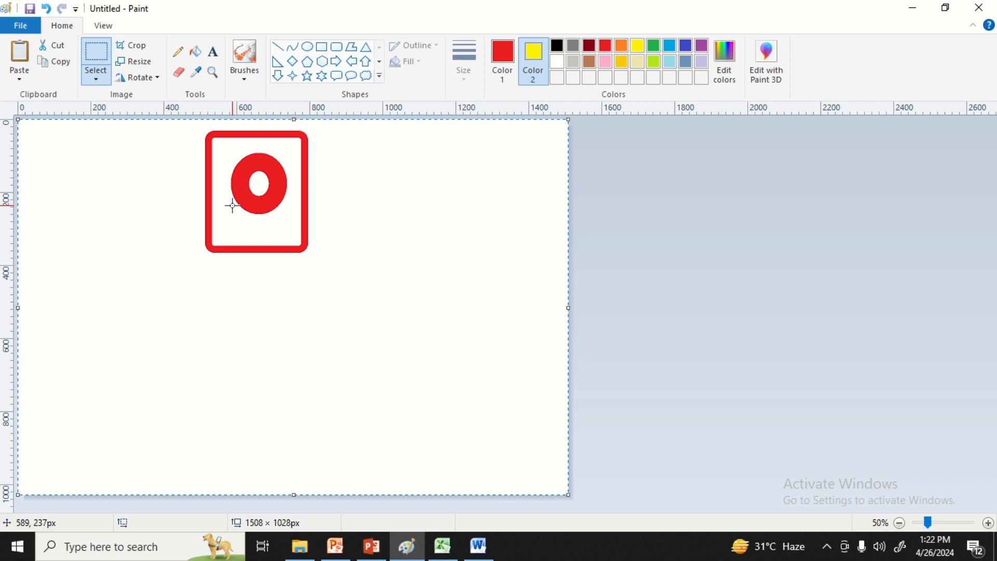
key("Delete")
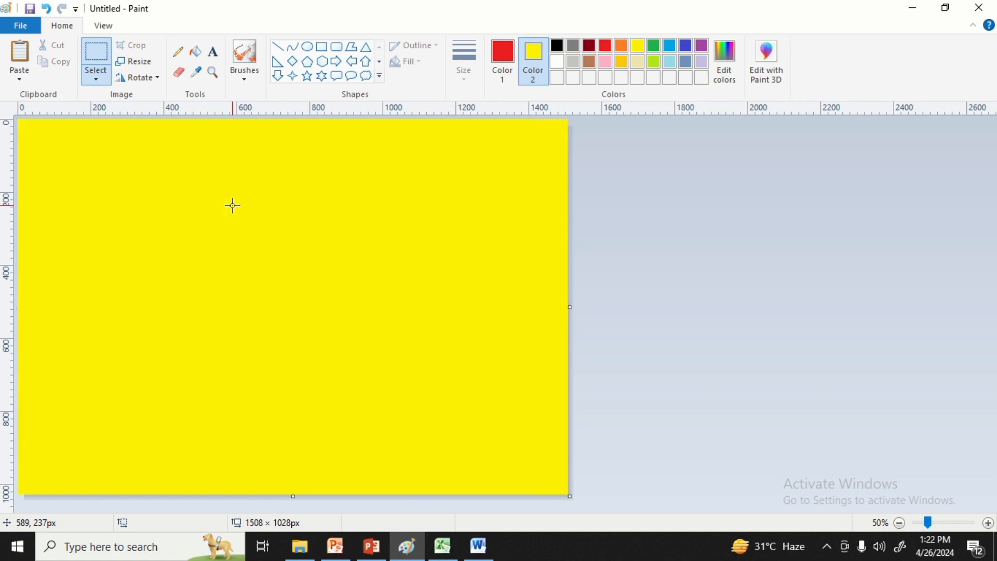